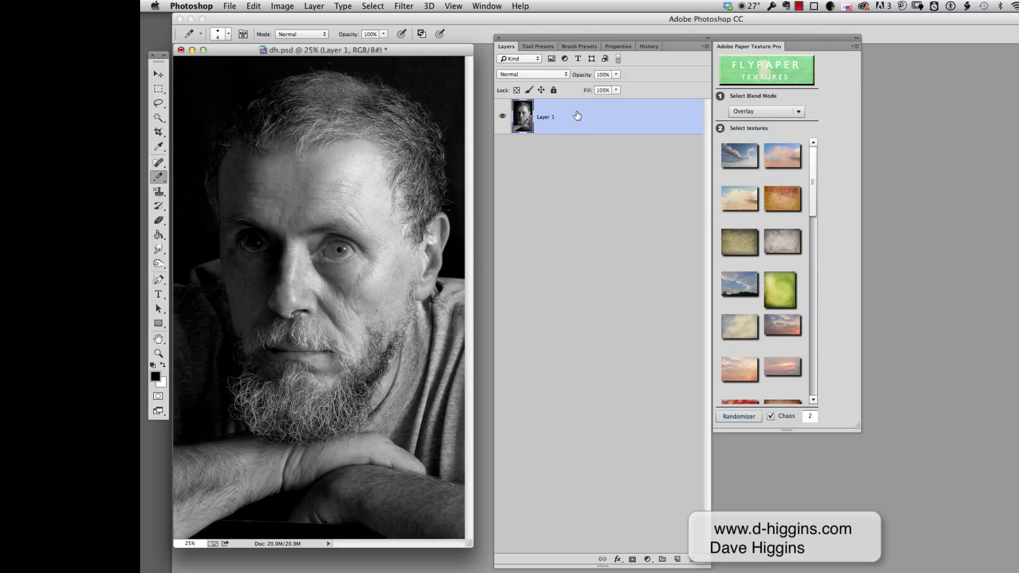
# - Duplicate Layer 1 and fully lock the original layer underneath the copy
pyautogui.moveTo(577, 115); pyautogui.dragTo(676, 560)
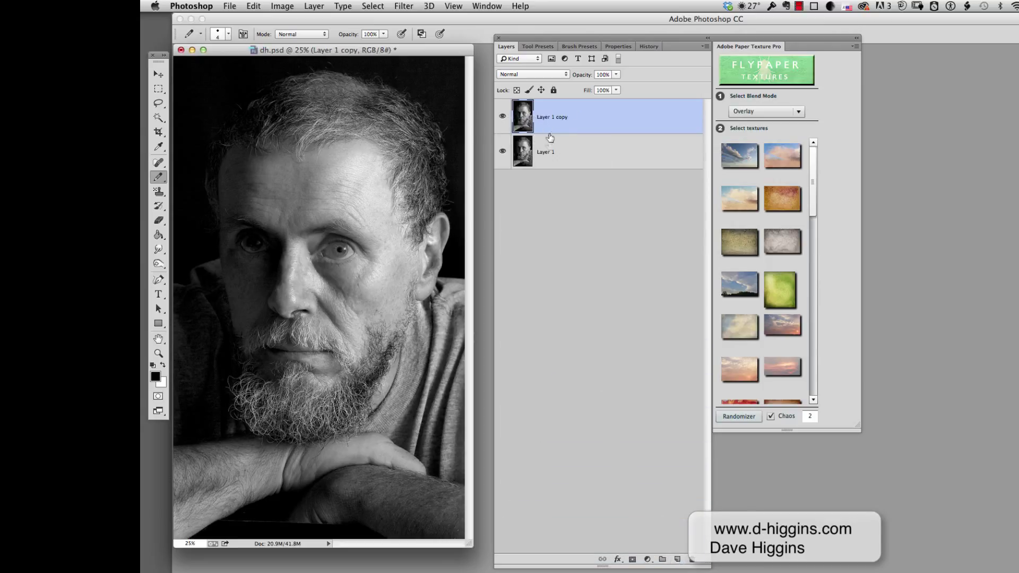
pyautogui.click(554, 154)
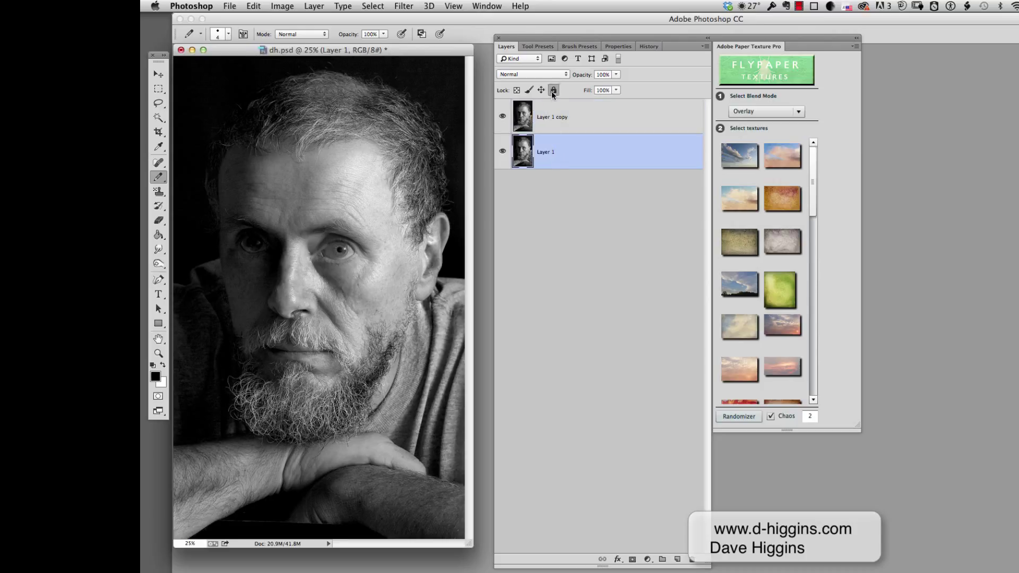
pyautogui.click(553, 90)
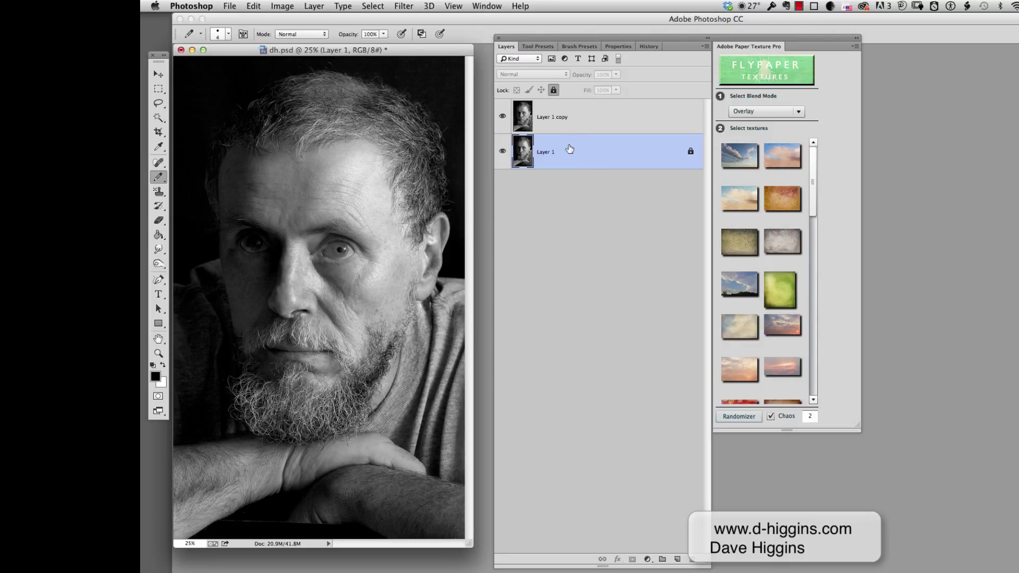
# - Add a pattern fill layer above Layer 1 copy and try the grey horizontally lined pattern
pyautogui.click(598, 116)
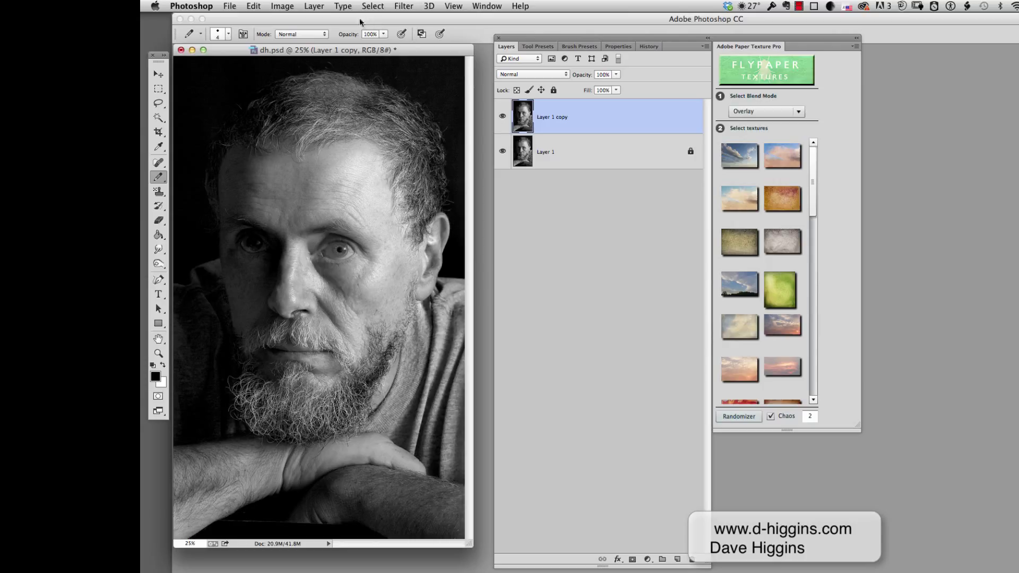
pyautogui.click(648, 559)
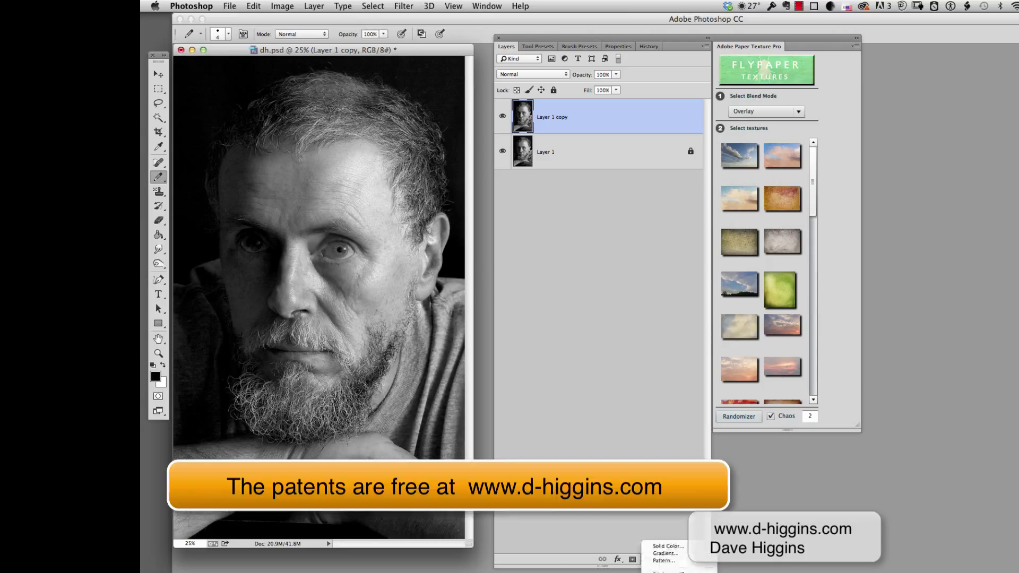
pyautogui.click(663, 531)
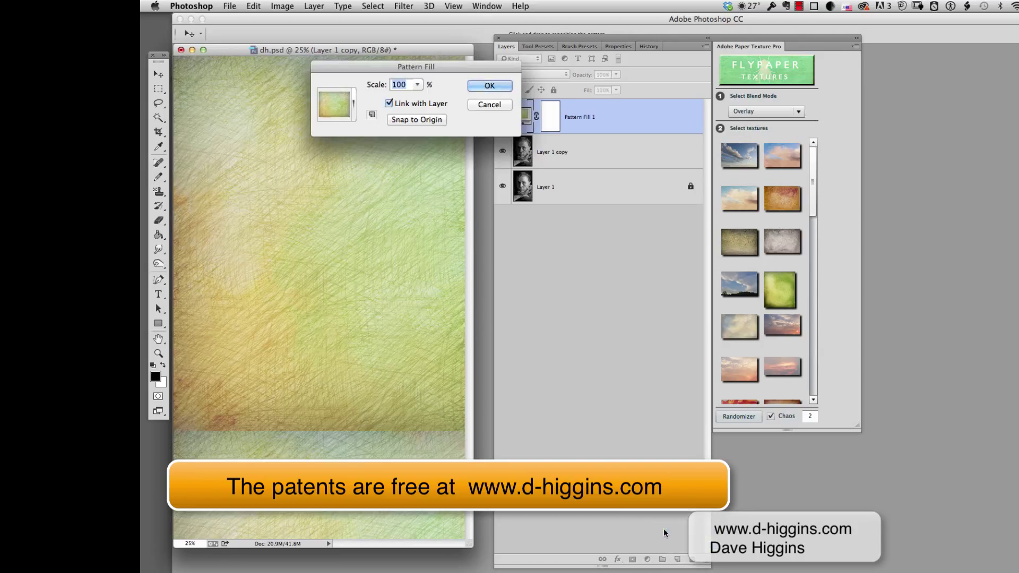
pyautogui.click(353, 104)
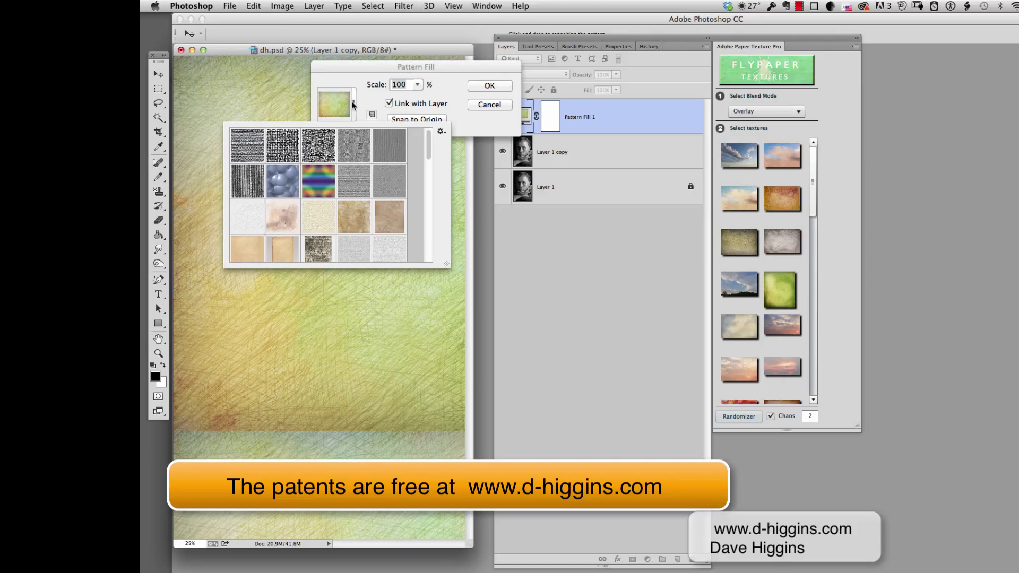
pyautogui.doubleClick(353, 178)
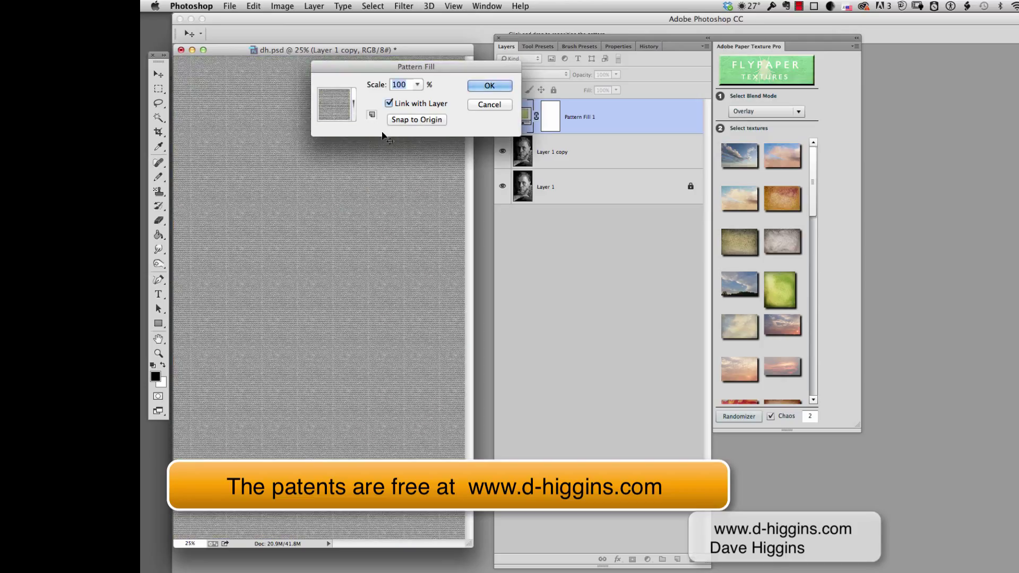
# - Change the fill to the plain beige parchment pattern further down the pattern collection
pyautogui.click(353, 103)
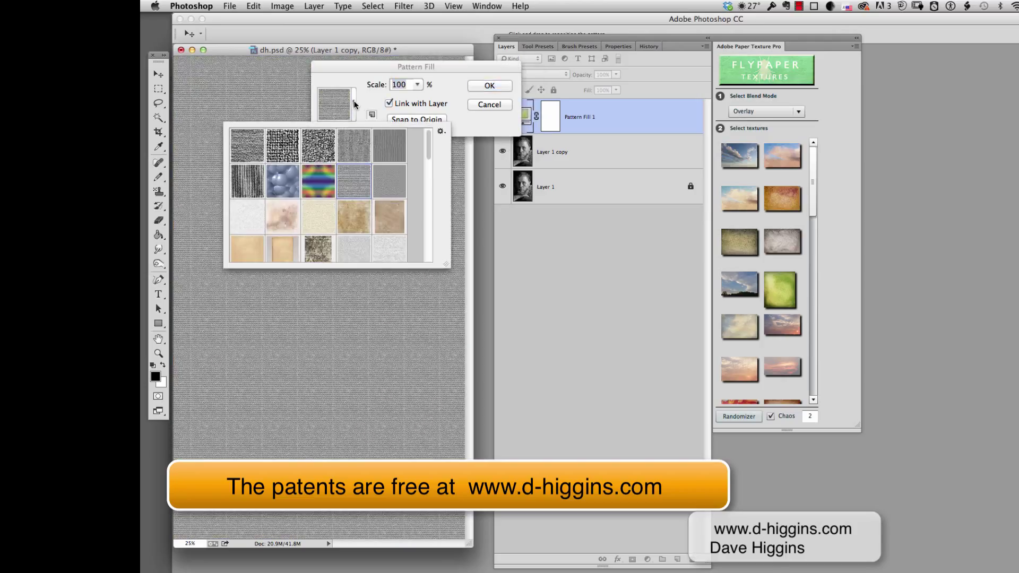
pyautogui.scroll(-4, 424, 151)
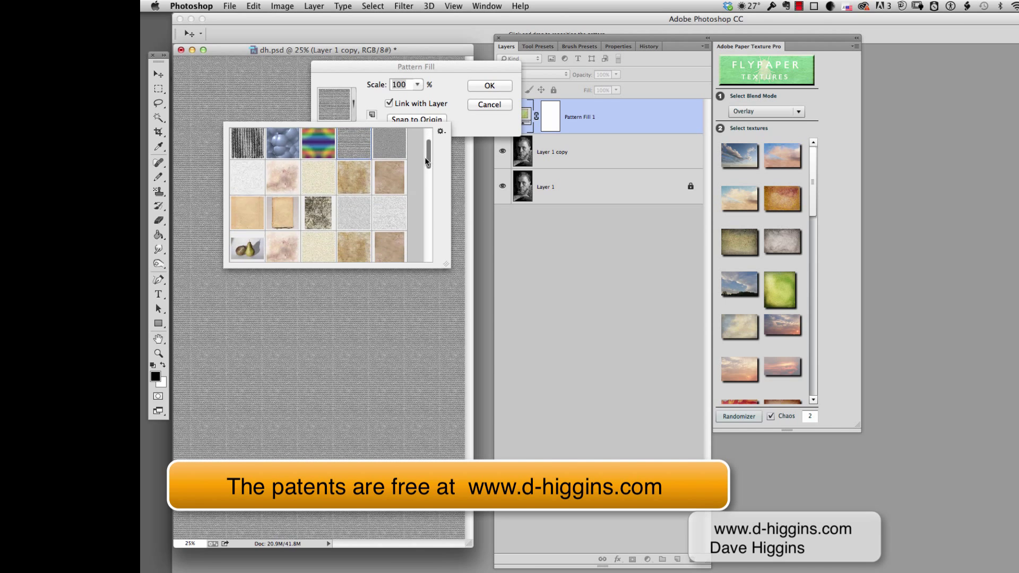
pyautogui.scroll(-5, 422, 164)
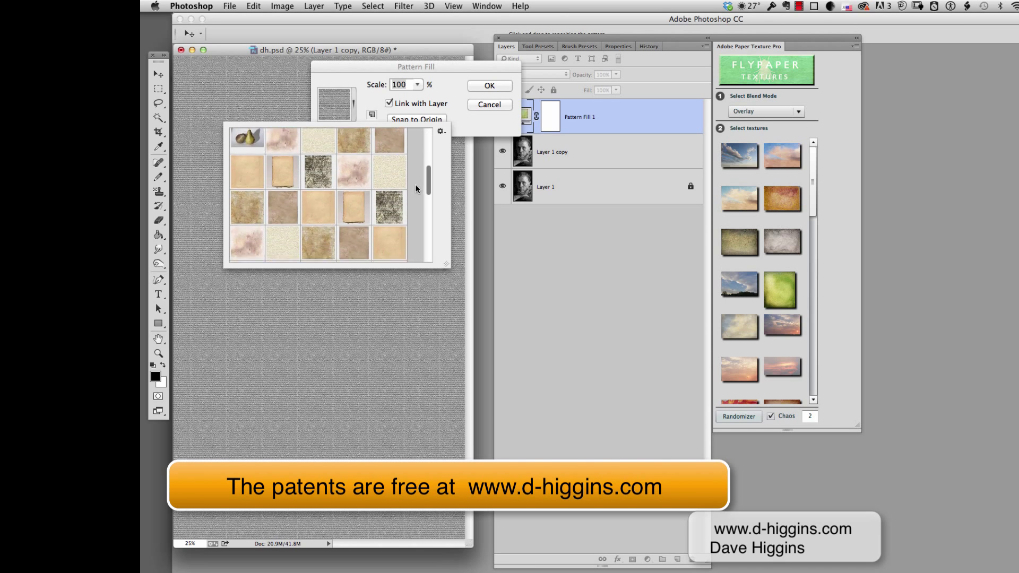
pyautogui.scroll(1, 413, 192)
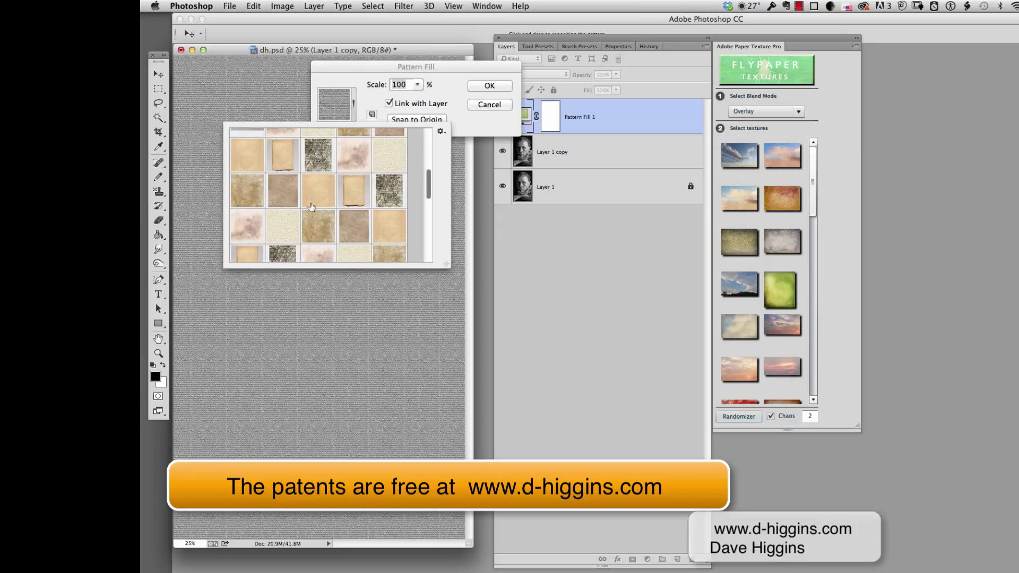
pyautogui.click(318, 197)
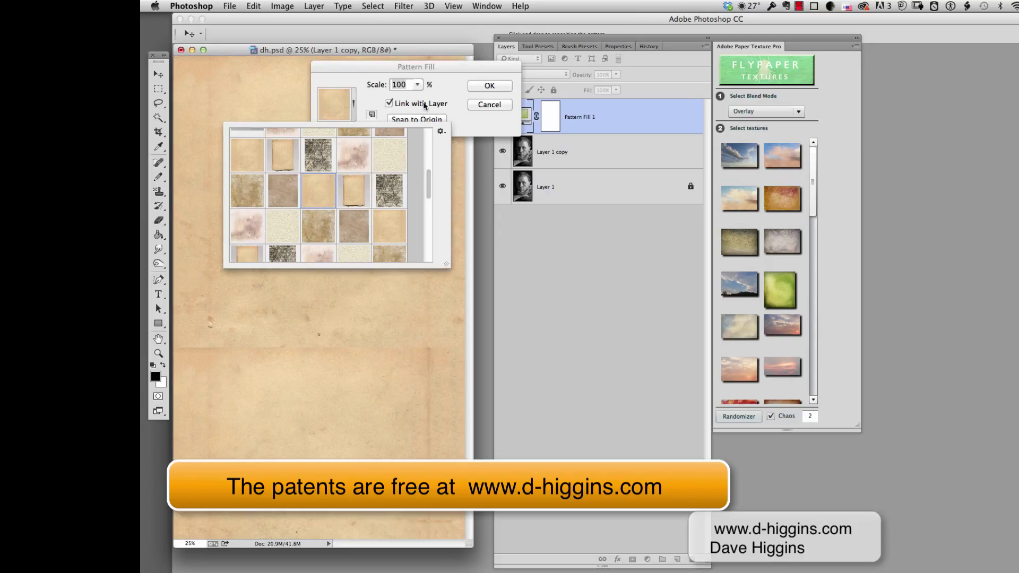
pyautogui.click(446, 91)
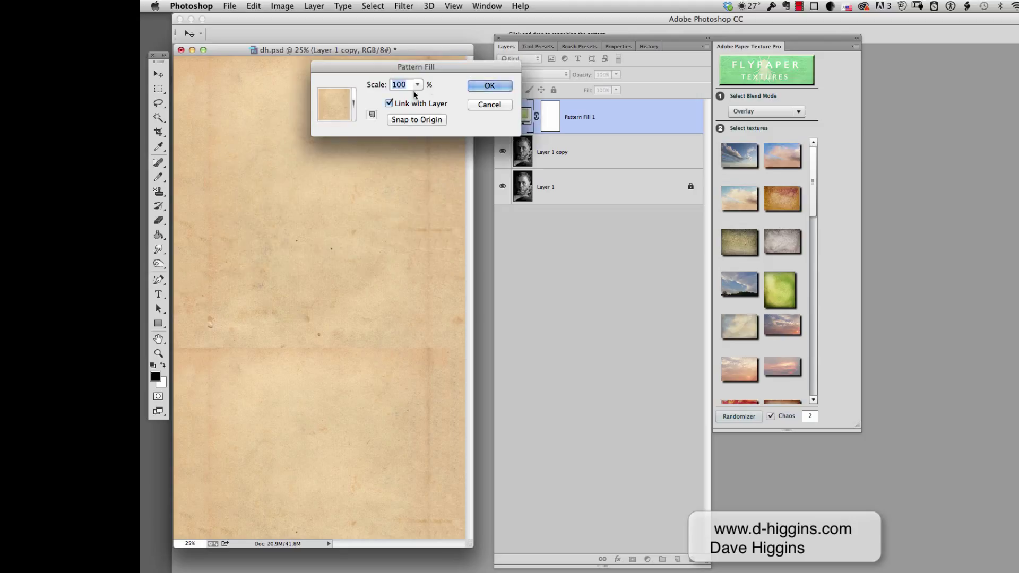
# - Enlarge the parchment pattern's scale and accept the pattern fill
pyautogui.click(353, 102)
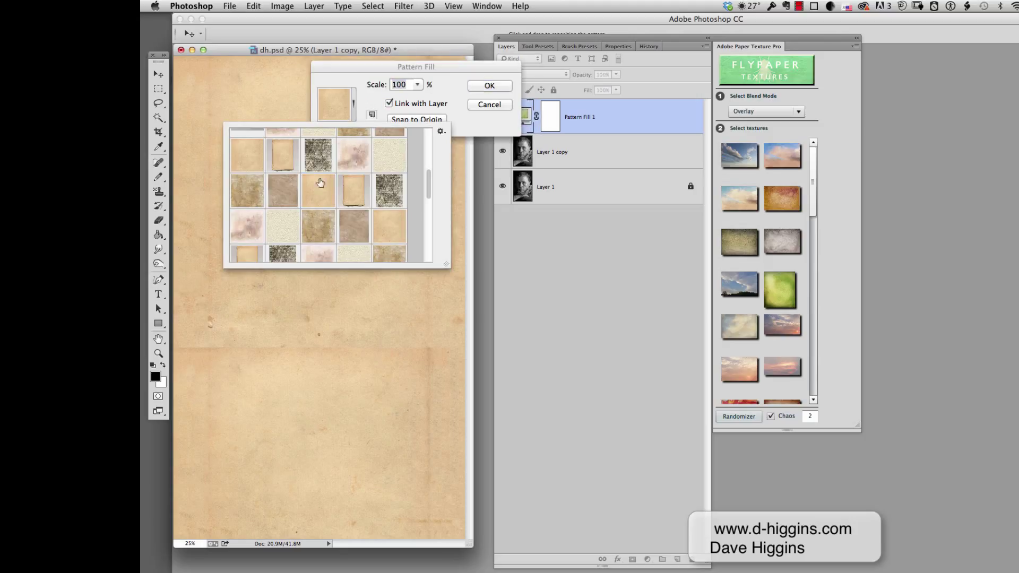
pyautogui.click(417, 86)
pyautogui.moveTo(419, 97); pyautogui.dragTo(423, 99)
pyautogui.click(482, 85)
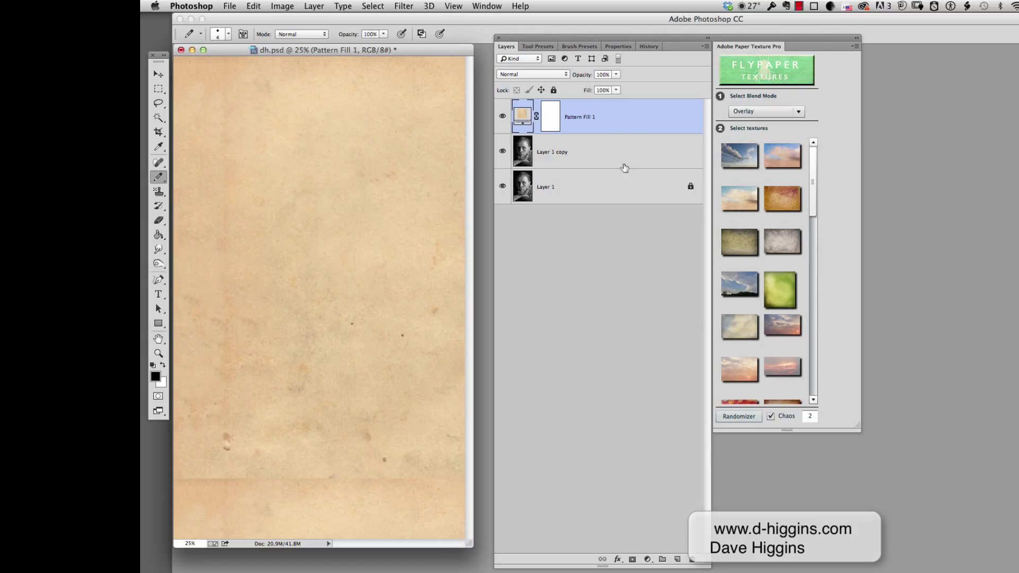
# - Place Pattern Fill 1 between the two portrait layers and add a Hide All layer mask to Layer 1 copy
pyautogui.moveTo(619, 117); pyautogui.dragTo(604, 171)
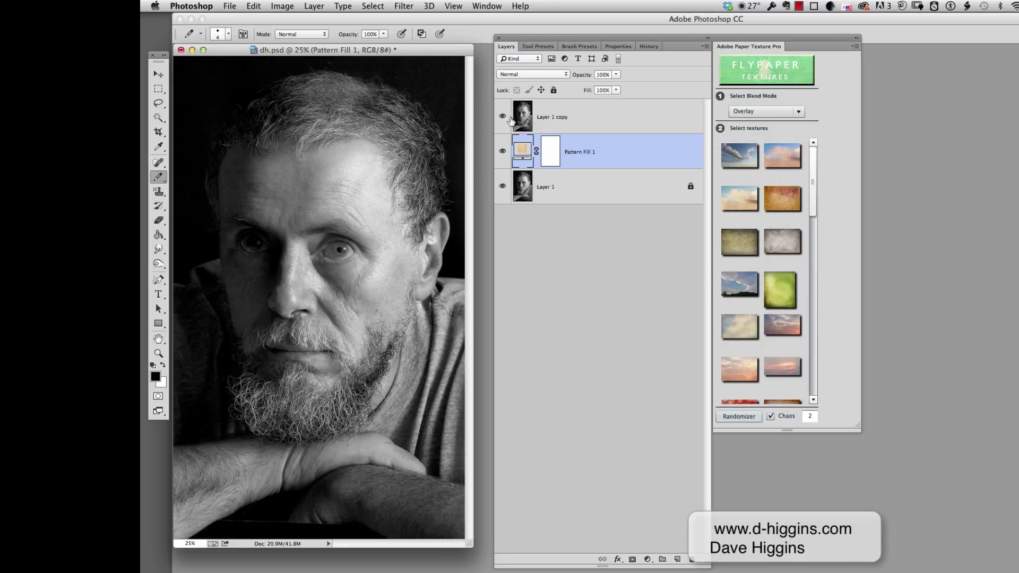
pyautogui.click(573, 118)
pyautogui.click(311, 6)
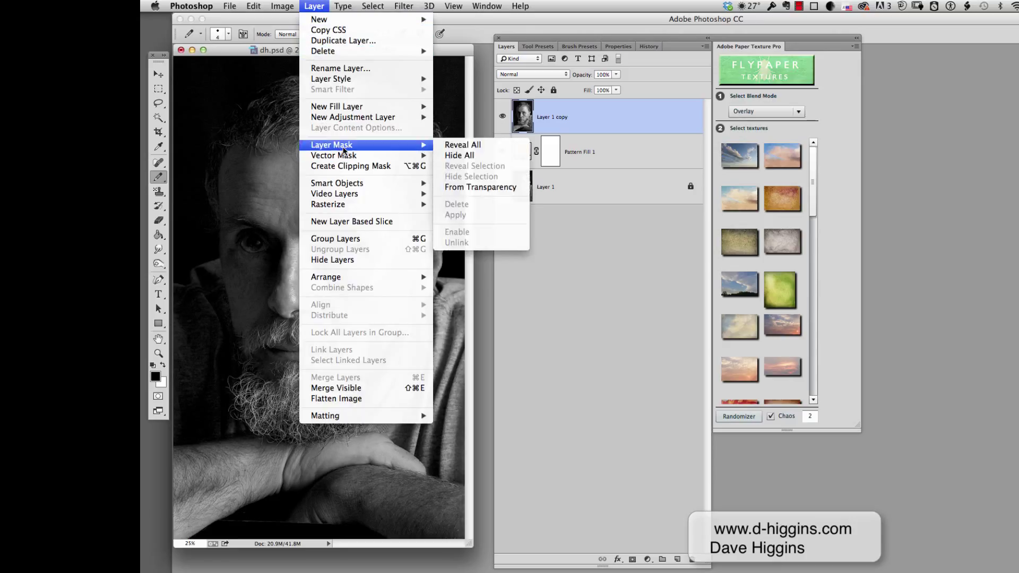
pyautogui.moveTo(404, 145)
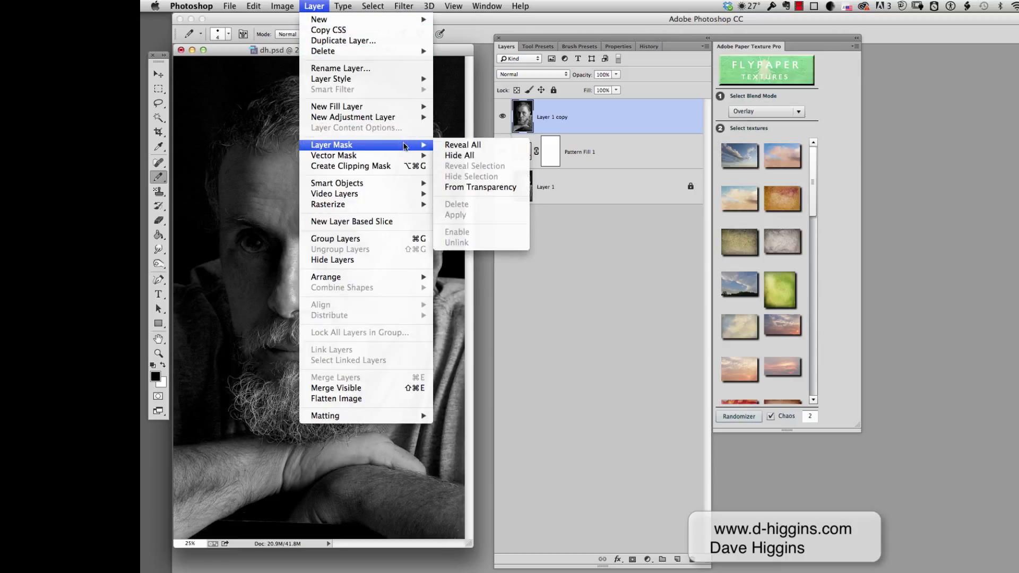
pyautogui.click(448, 156)
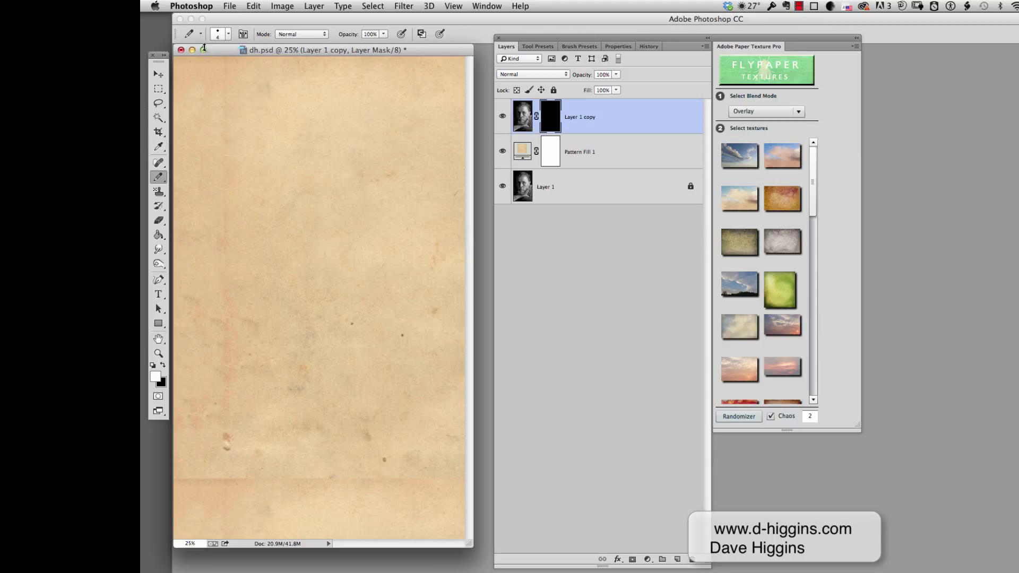
# - Scribble loose white strokes over the face area on the Layer 1 copy mask with a 5 px Pencil at 100% opacity
pyautogui.click(228, 34)
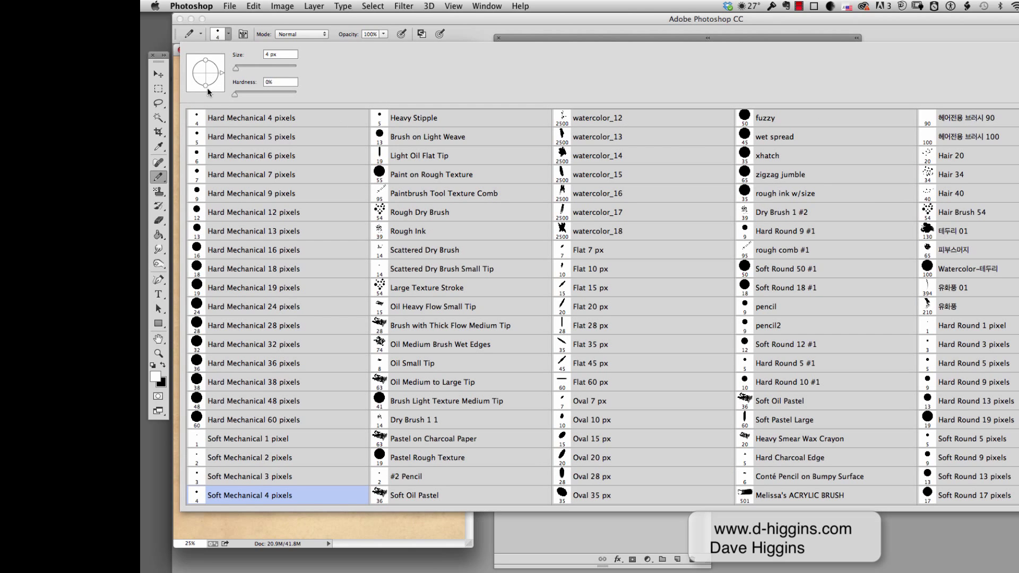
pyautogui.moveTo(233, 65)
pyautogui.mouseDown()
pyautogui.moveTo(245, 68)
pyautogui.moveTo(236, 69)
pyautogui.mouseUp()
pyautogui.moveTo(238, 69); pyautogui.dragTo(236, 69)
pyautogui.click(355, 531)
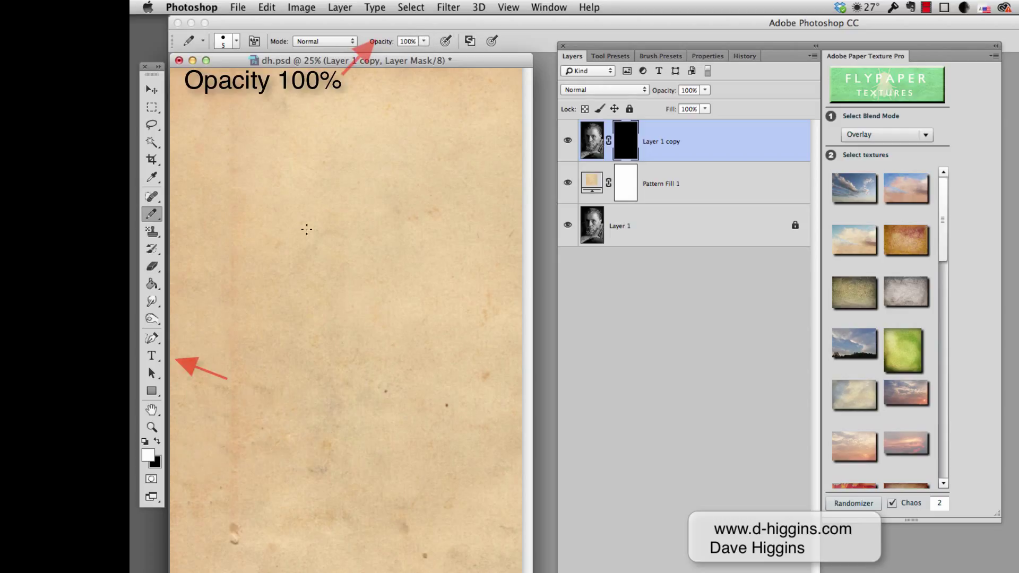
pyautogui.moveTo(329, 243)
pyautogui.mouseDown()
pyautogui.moveTo(286, 340)
pyautogui.moveTo(336, 341)
pyautogui.mouseUp()
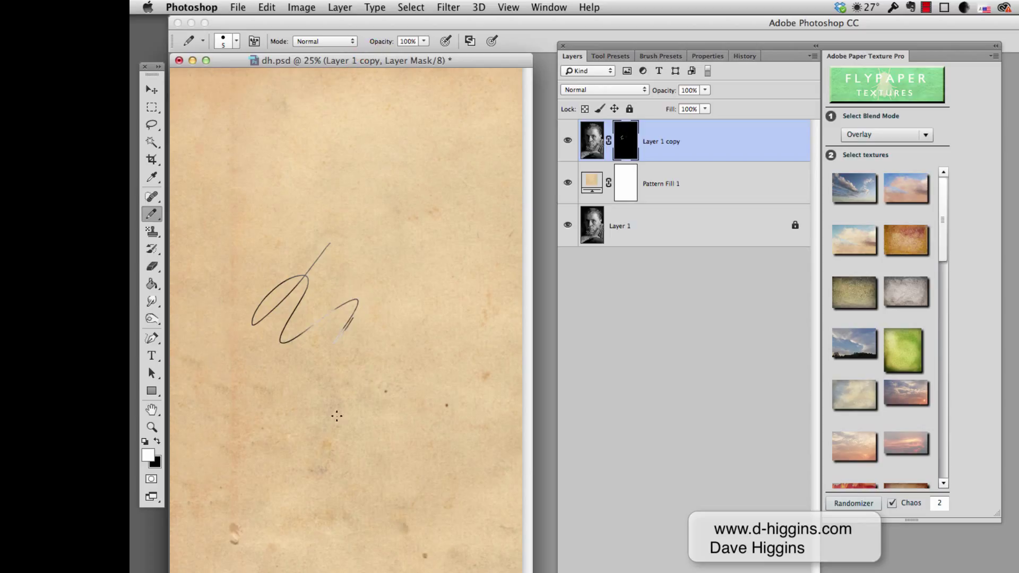
pyautogui.moveTo(413, 237)
pyautogui.mouseDown()
pyautogui.moveTo(297, 372)
pyautogui.moveTo(403, 366)
pyautogui.moveTo(391, 182)
pyautogui.moveTo(366, 294)
pyautogui.moveTo(313, 340)
pyautogui.moveTo(391, 280)
pyautogui.moveTo(372, 286)
pyautogui.moveTo(357, 247)
pyautogui.mouseUp()
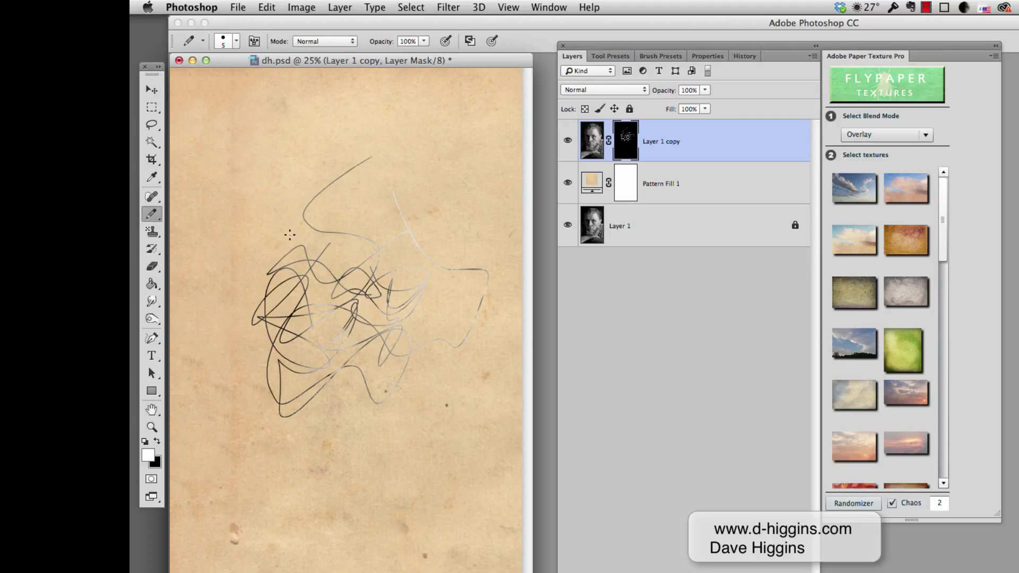
# - Set the Pencil size to 1 px and scribble fine strokes on the mask around the shadowed eye and brow
pyautogui.click(237, 42)
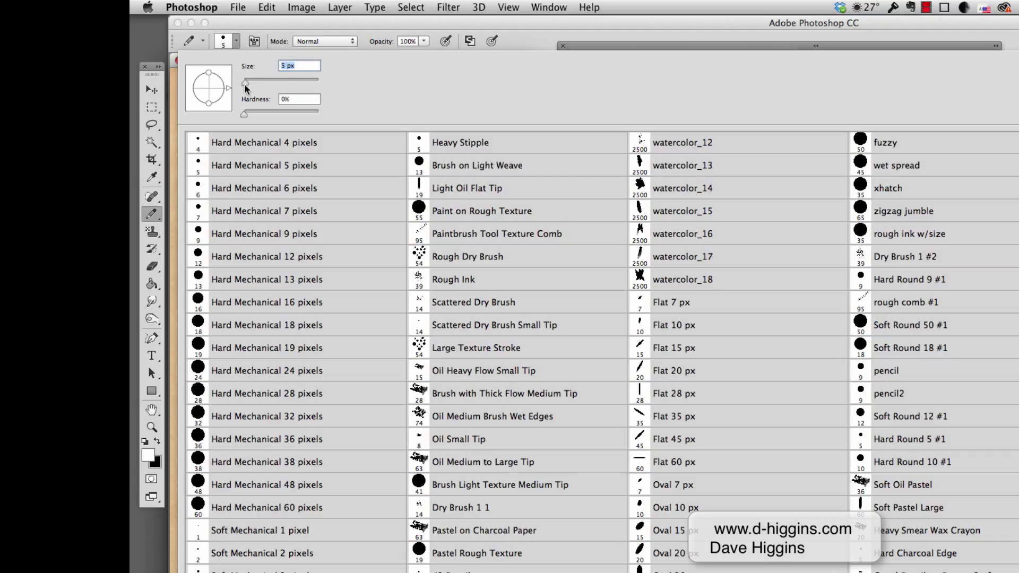
pyautogui.press('Return')
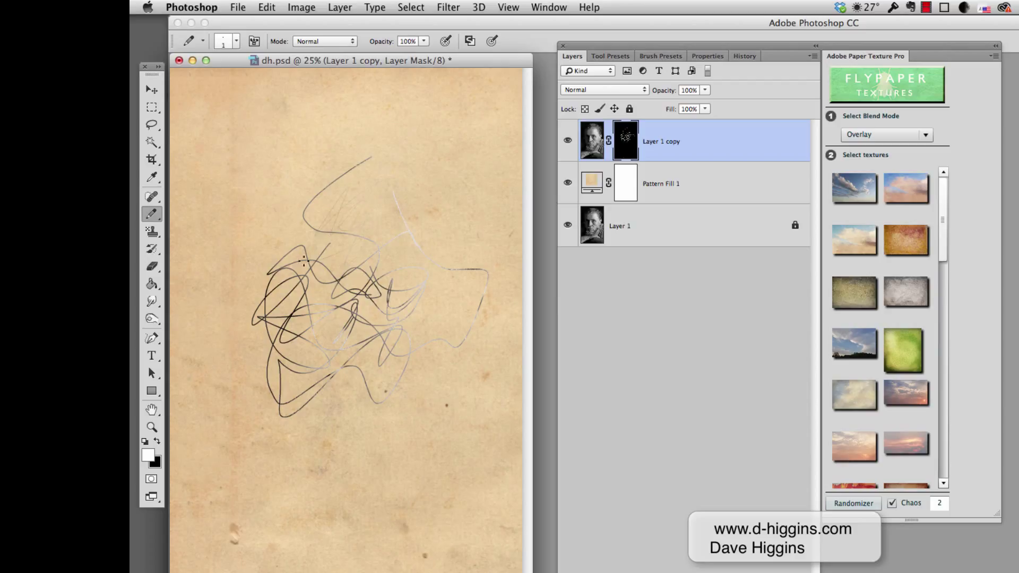
pyautogui.moveTo(277, 305)
pyautogui.mouseDown()
pyautogui.moveTo(272, 275)
pyautogui.moveTo(305, 234)
pyautogui.mouseUp()
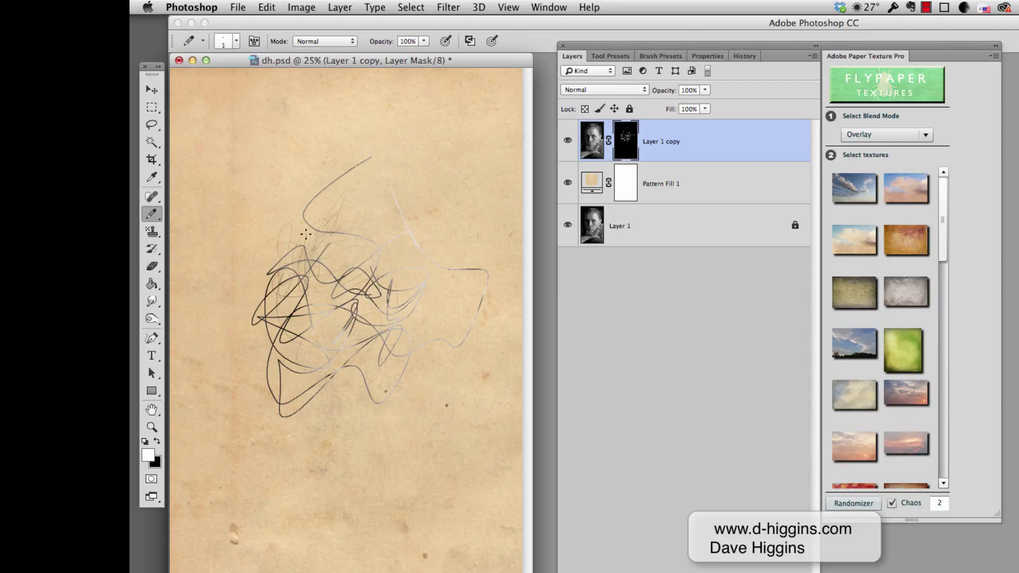
# - Set the Pencil size to 8 px and scribble thicker strokes on the mask over the upper face
pyautogui.click(237, 41)
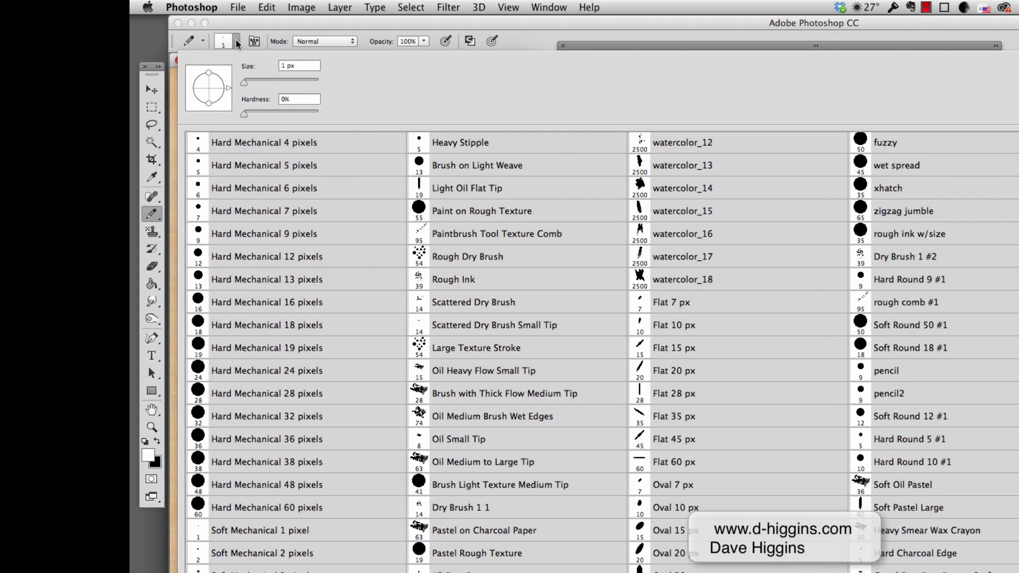
pyautogui.click(246, 82)
pyautogui.moveTo(247, 83); pyautogui.dragTo(246, 83)
pyautogui.press('Return')
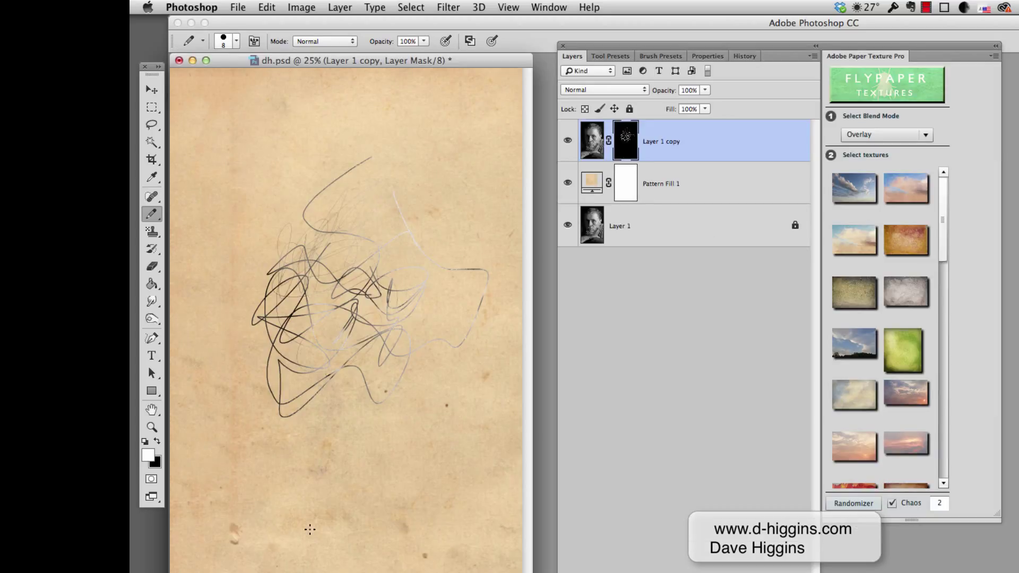
pyautogui.moveTo(324, 172)
pyautogui.mouseDown()
pyautogui.moveTo(334, 245)
pyautogui.moveTo(369, 318)
pyautogui.moveTo(337, 345)
pyautogui.moveTo(384, 289)
pyautogui.moveTo(370, 273)
pyautogui.moveTo(290, 266)
pyautogui.moveTo(295, 236)
pyautogui.moveTo(434, 279)
pyautogui.moveTo(317, 263)
pyautogui.moveTo(377, 253)
pyautogui.mouseUp()
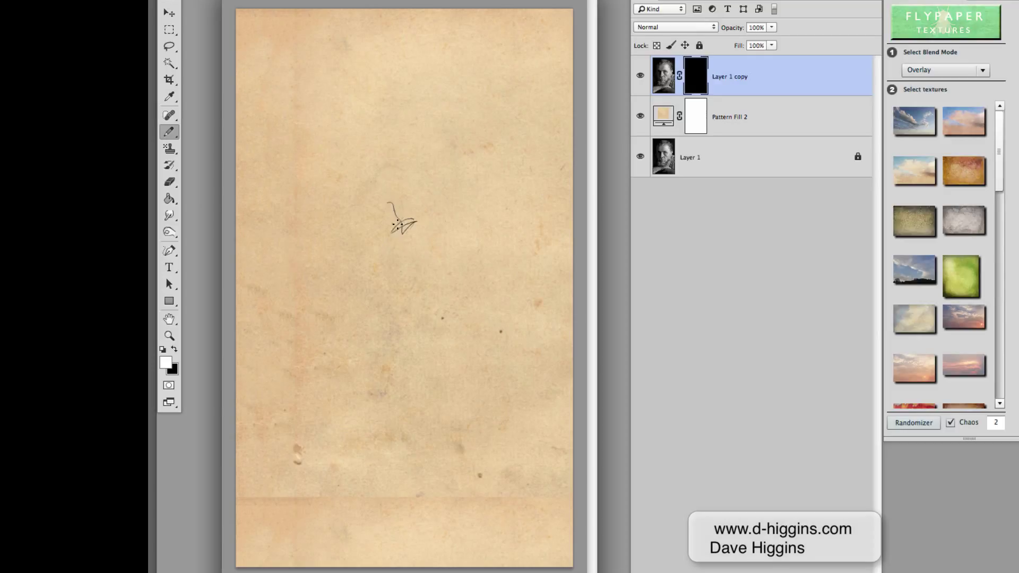
# - Cover the whole Layer 1 copy mask with crisscrossing white Pencil scribbles to reveal the portrait over the parchment
pyautogui.moveTo(397, 224)
pyautogui.mouseDown()
pyautogui.moveTo(364, 257)
pyautogui.moveTo(420, 301)
pyautogui.moveTo(532, 188)
pyautogui.moveTo(414, 192)
pyautogui.moveTo(374, 156)
pyautogui.moveTo(346, 181)
pyautogui.moveTo(481, 239)
pyautogui.moveTo(352, 299)
pyautogui.moveTo(432, 399)
pyautogui.moveTo(444, 477)
pyautogui.moveTo(350, 434)
pyautogui.moveTo(474, 344)
pyautogui.moveTo(501, 184)
pyautogui.moveTo(331, 52)
pyautogui.moveTo(234, 209)
pyautogui.moveTo(385, 551)
pyautogui.moveTo(492, 419)
pyautogui.moveTo(528, 337)
pyautogui.moveTo(362, 301)
pyautogui.moveTo(328, 203)
pyautogui.moveTo(440, 74)
pyautogui.moveTo(290, 362)
pyautogui.moveTo(317, 525)
pyautogui.moveTo(454, 403)
pyautogui.moveTo(513, 501)
pyautogui.moveTo(541, 371)
pyautogui.moveTo(475, 289)
pyautogui.moveTo(482, 254)
pyautogui.moveTo(473, 205)
pyautogui.moveTo(436, 183)
pyautogui.moveTo(379, 181)
pyautogui.moveTo(407, 112)
pyautogui.moveTo(443, 181)
pyautogui.moveTo(427, 53)
pyautogui.moveTo(370, 27)
pyautogui.moveTo(257, 71)
pyautogui.moveTo(188, 166)
pyautogui.moveTo(213, 355)
pyautogui.moveTo(266, 311)
pyautogui.moveTo(266, 436)
pyautogui.moveTo(328, 431)
pyautogui.moveTo(341, 524)
pyautogui.moveTo(397, 535)
pyautogui.moveTo(566, 497)
pyautogui.moveTo(325, 567)
pyautogui.moveTo(515, 456)
pyautogui.moveTo(513, 502)
pyautogui.moveTo(453, 346)
pyautogui.moveTo(415, 350)
pyautogui.moveTo(545, 312)
pyautogui.moveTo(567, 55)
pyautogui.moveTo(330, 117)
pyautogui.moveTo(419, 456)
pyautogui.moveTo(578, 328)
pyautogui.moveTo(524, 305)
pyautogui.moveTo(428, 25)
pyautogui.moveTo(543, 41)
pyautogui.moveTo(370, 113)
pyautogui.moveTo(356, 194)
pyautogui.moveTo(365, 314)
pyautogui.moveTo(503, 305)
pyautogui.moveTo(413, 467)
pyautogui.moveTo(461, 269)
pyautogui.moveTo(328, 339)
pyautogui.moveTo(319, 297)
pyautogui.moveTo(504, 74)
pyautogui.moveTo(297, 175)
pyautogui.moveTo(551, 148)
pyautogui.moveTo(345, 430)
pyautogui.moveTo(520, 371)
pyautogui.moveTo(490, 422)
pyautogui.moveTo(313, 419)
pyautogui.moveTo(298, 340)
pyautogui.moveTo(324, 80)
pyautogui.moveTo(530, 175)
pyautogui.moveTo(427, 313)
pyautogui.moveTo(371, 435)
pyautogui.moveTo(444, 460)
pyautogui.moveTo(459, 403)
pyautogui.moveTo(538, 266)
pyautogui.moveTo(249, 297)
pyautogui.moveTo(304, 511)
pyautogui.moveTo(249, 424)
pyautogui.moveTo(323, 393)
pyautogui.moveTo(260, 424)
pyautogui.moveTo(533, 536)
pyautogui.moveTo(525, 366)
pyautogui.moveTo(462, 387)
pyautogui.moveTo(372, 441)
pyautogui.moveTo(512, 162)
pyautogui.moveTo(557, 148)
pyautogui.moveTo(265, 74)
pyautogui.moveTo(255, 223)
pyautogui.moveTo(409, 85)
pyautogui.moveTo(557, 101)
pyautogui.moveTo(552, 249)
pyautogui.moveTo(488, 342)
pyautogui.moveTo(534, 374)
pyautogui.moveTo(467, 531)
pyautogui.moveTo(552, 451)
pyautogui.moveTo(525, 520)
pyautogui.moveTo(345, 526)
pyautogui.moveTo(319, 398)
pyautogui.moveTo(366, 324)
pyautogui.moveTo(339, 291)
pyautogui.moveTo(342, 167)
pyautogui.moveTo(425, 64)
pyautogui.moveTo(551, 132)
pyautogui.moveTo(313, 132)
pyautogui.moveTo(520, 37)
pyautogui.moveTo(297, 128)
pyautogui.moveTo(266, 287)
pyautogui.moveTo(366, 329)
pyautogui.moveTo(287, 419)
pyautogui.mouseUp()
pyautogui.moveTo(538, 93)
pyautogui.mouseDown()
pyautogui.moveTo(515, 228)
pyautogui.moveTo(536, 257)
pyautogui.moveTo(530, 366)
pyautogui.moveTo(536, 318)
pyautogui.moveTo(472, 509)
pyautogui.moveTo(350, 451)
pyautogui.moveTo(318, 388)
pyautogui.moveTo(308, 319)
pyautogui.moveTo(318, 228)
pyautogui.moveTo(254, 146)
pyautogui.moveTo(318, 32)
pyautogui.moveTo(403, 21)
pyautogui.moveTo(525, 32)
pyautogui.moveTo(565, 318)
pyautogui.moveTo(528, 451)
pyautogui.moveTo(424, 427)
pyautogui.mouseUp()
pyautogui.moveTo(438, 478)
pyautogui.mouseDown()
pyautogui.moveTo(262, 424)
pyautogui.moveTo(409, 493)
pyautogui.moveTo(541, 451)
pyautogui.moveTo(372, 535)
pyautogui.moveTo(281, 552)
pyautogui.moveTo(351, 531)
pyautogui.moveTo(551, 509)
pyautogui.moveTo(542, 531)
pyautogui.moveTo(519, 461)
pyautogui.moveTo(561, 362)
pyautogui.moveTo(567, 313)
pyautogui.mouseUp()
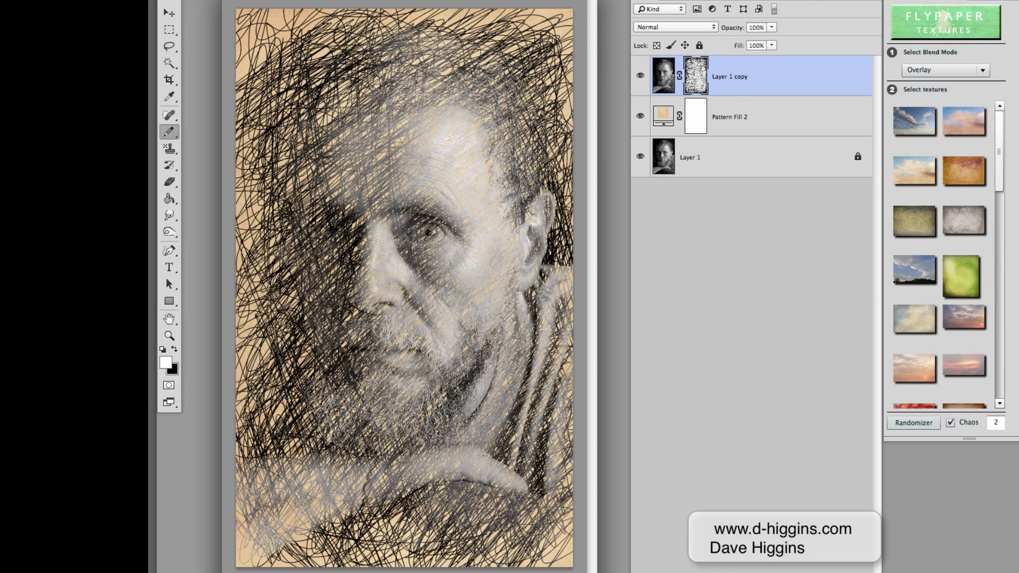
# - Build up denser Pencil scribbles on the mask over the forehead, eyes, shadowed cheek, beard and arms
pyautogui.moveTo(378, 242)
pyautogui.mouseDown()
pyautogui.moveTo(339, 249)
pyautogui.moveTo(317, 231)
pyautogui.mouseUp()
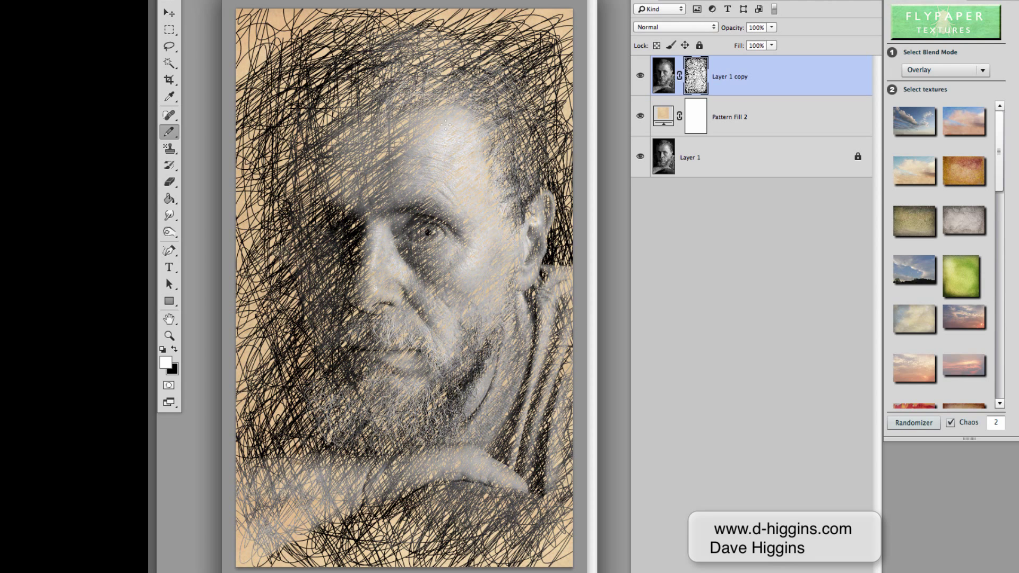
pyautogui.moveTo(445, 125)
pyautogui.mouseDown()
pyautogui.moveTo(339, 207)
pyautogui.moveTo(380, 195)
pyautogui.moveTo(381, 113)
pyautogui.mouseUp()
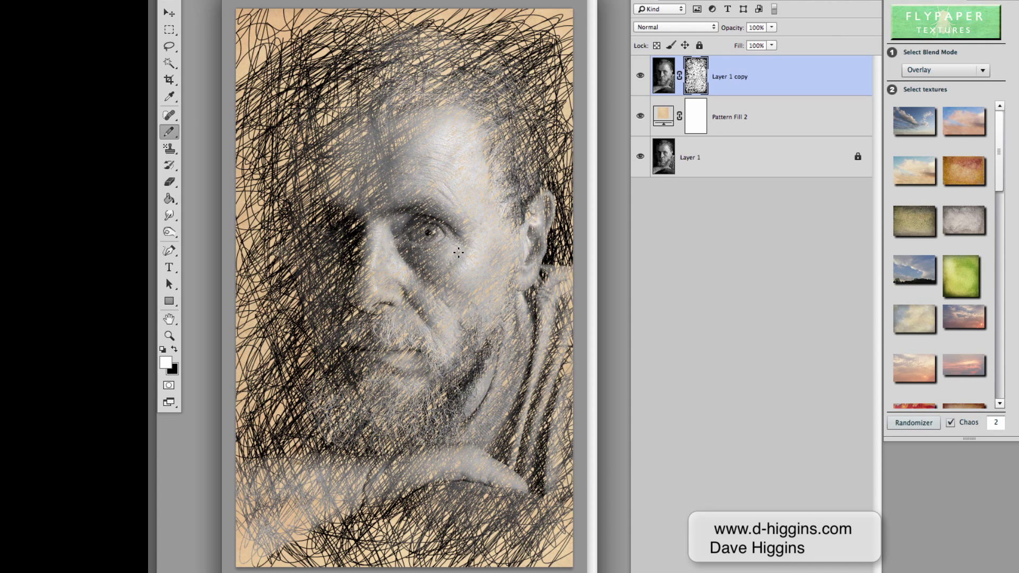
pyautogui.moveTo(402, 273)
pyautogui.mouseDown()
pyautogui.moveTo(347, 300)
pyautogui.moveTo(318, 249)
pyautogui.moveTo(342, 215)
pyautogui.mouseUp()
pyautogui.moveTo(307, 398); pyautogui.dragTo(335, 282)
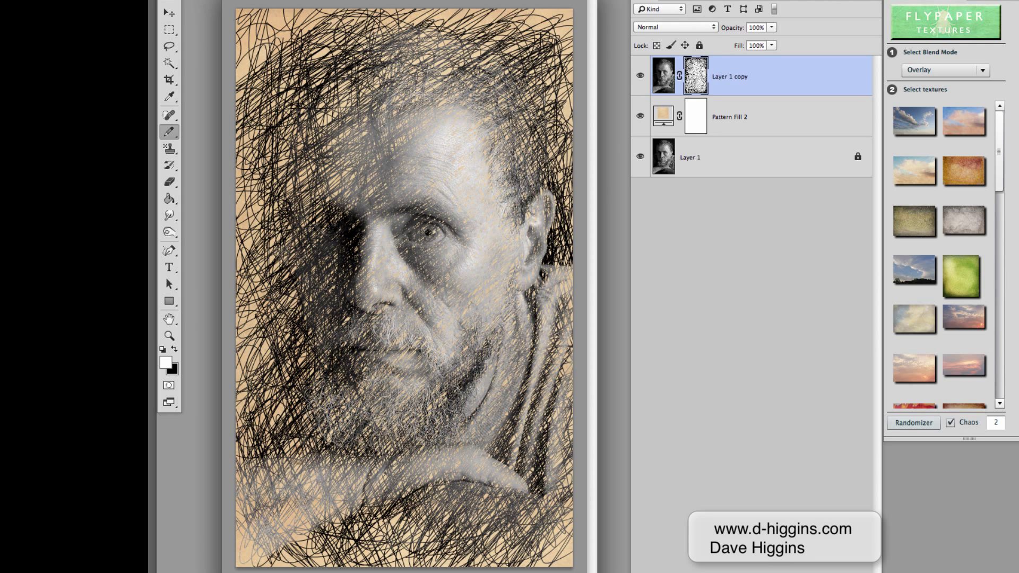
pyautogui.moveTo(302, 233)
pyautogui.mouseDown()
pyautogui.moveTo(276, 324)
pyautogui.moveTo(284, 412)
pyautogui.moveTo(344, 398)
pyautogui.moveTo(328, 495)
pyautogui.moveTo(393, 456)
pyautogui.moveTo(419, 525)
pyautogui.moveTo(478, 536)
pyautogui.moveTo(530, 509)
pyautogui.mouseUp()
pyautogui.moveTo(260, 430)
pyautogui.mouseDown()
pyautogui.moveTo(276, 382)
pyautogui.moveTo(268, 427)
pyautogui.mouseUp()
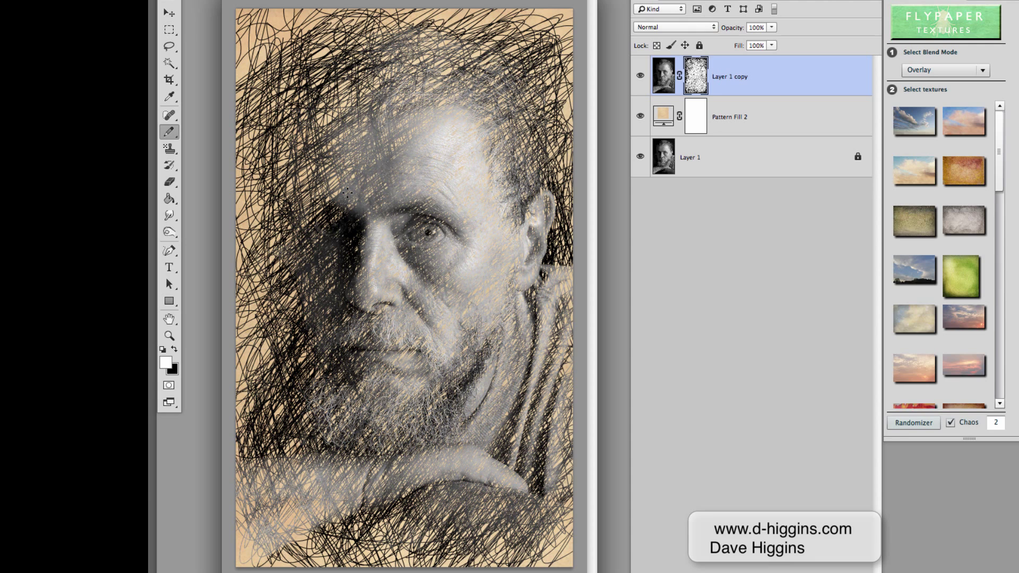
# - Scribble more white Pencil strokes on the Layer 1 copy mask over the shadowed face, the hair, the ear and the surrounding background
pyautogui.moveTo(347, 192)
pyautogui.mouseDown()
pyautogui.moveTo(265, 254)
pyautogui.moveTo(331, 204)
pyautogui.moveTo(297, 180)
pyautogui.moveTo(372, 95)
pyautogui.moveTo(566, 53)
pyautogui.moveTo(338, 103)
pyautogui.moveTo(289, 131)
pyautogui.moveTo(257, 320)
pyautogui.moveTo(427, 370)
pyautogui.mouseUp()
pyautogui.moveTo(283, 229); pyautogui.dragTo(379, 263)
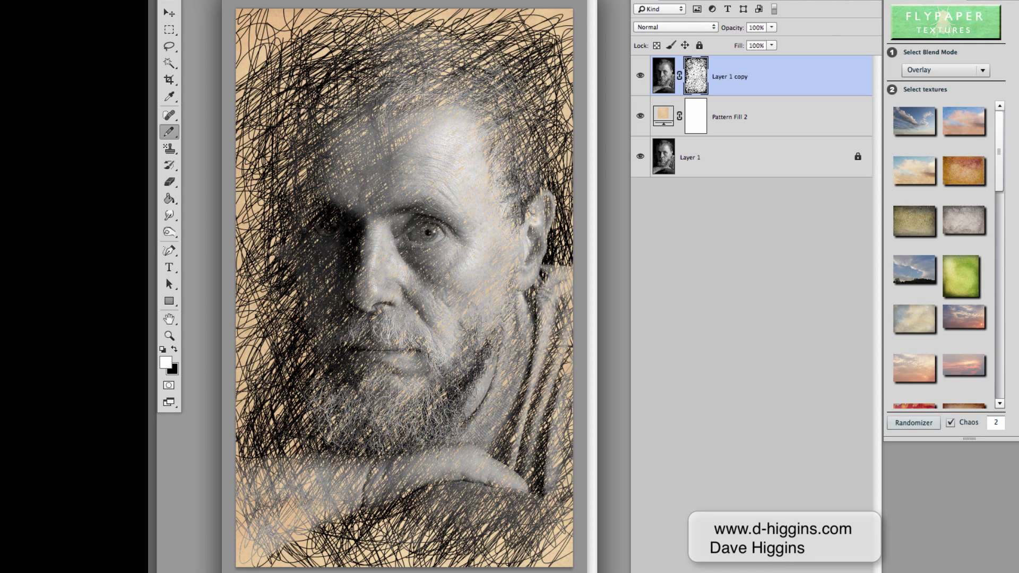
pyautogui.moveTo(286, 313); pyautogui.dragTo(311, 219)
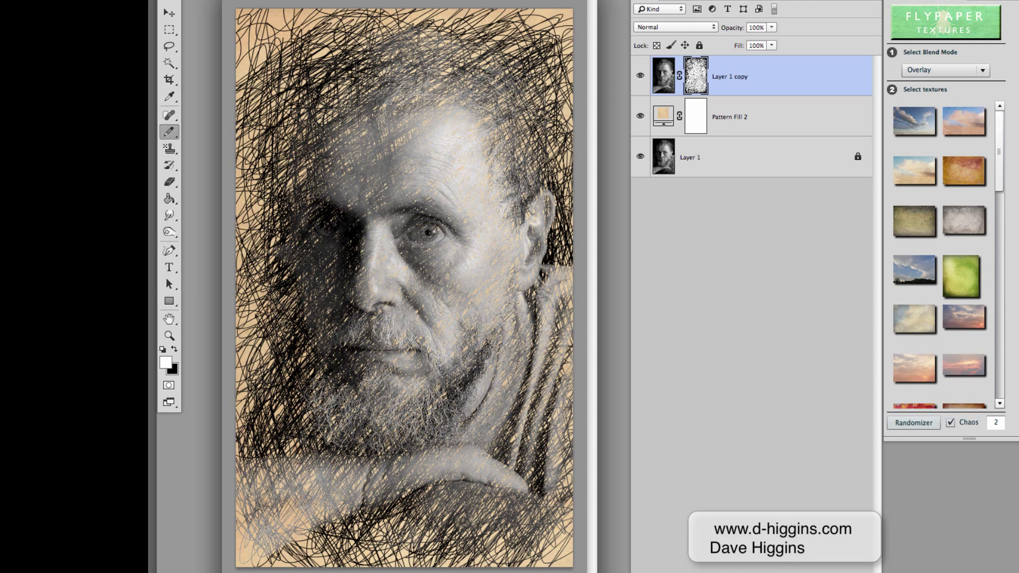
pyautogui.moveTo(377, 137)
pyautogui.mouseDown()
pyautogui.moveTo(435, 64)
pyautogui.moveTo(281, 133)
pyautogui.moveTo(435, 39)
pyautogui.moveTo(493, 144)
pyautogui.moveTo(554, 159)
pyautogui.moveTo(563, 204)
pyautogui.mouseUp()
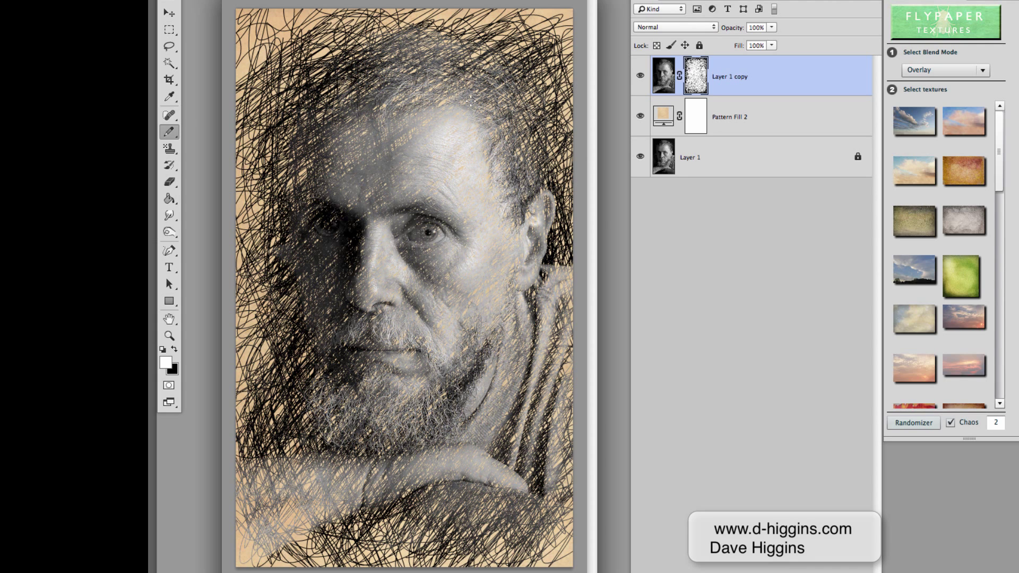
pyautogui.moveTo(470, 99)
pyautogui.mouseDown()
pyautogui.moveTo(557, 133)
pyautogui.moveTo(547, 53)
pyautogui.moveTo(469, 75)
pyautogui.moveTo(493, 24)
pyautogui.moveTo(249, 53)
pyautogui.moveTo(250, 138)
pyautogui.moveTo(297, 21)
pyautogui.moveTo(244, 16)
pyautogui.moveTo(297, 58)
pyautogui.moveTo(382, 32)
pyautogui.moveTo(254, 228)
pyautogui.moveTo(246, 424)
pyautogui.moveTo(300, 467)
pyautogui.moveTo(318, 535)
pyautogui.moveTo(557, 541)
pyautogui.moveTo(564, 292)
pyautogui.moveTo(547, 192)
pyautogui.mouseUp()
pyautogui.moveTo(526, 154)
pyautogui.mouseDown()
pyautogui.moveTo(528, 106)
pyautogui.moveTo(509, 42)
pyautogui.moveTo(252, 106)
pyautogui.moveTo(319, 201)
pyautogui.moveTo(297, 146)
pyautogui.moveTo(318, 38)
pyautogui.moveTo(393, 18)
pyautogui.moveTo(461, 24)
pyautogui.moveTo(547, 74)
pyautogui.moveTo(250, 223)
pyautogui.moveTo(281, 21)
pyautogui.moveTo(247, 119)
pyautogui.moveTo(337, 13)
pyautogui.moveTo(249, 246)
pyautogui.moveTo(245, 435)
pyautogui.mouseUp()
pyautogui.moveTo(241, 498)
pyautogui.mouseDown()
pyautogui.moveTo(266, 557)
pyautogui.moveTo(308, 509)
pyautogui.moveTo(270, 366)
pyautogui.moveTo(403, 546)
pyautogui.moveTo(457, 552)
pyautogui.moveTo(552, 525)
pyautogui.moveTo(563, 446)
pyautogui.mouseUp()
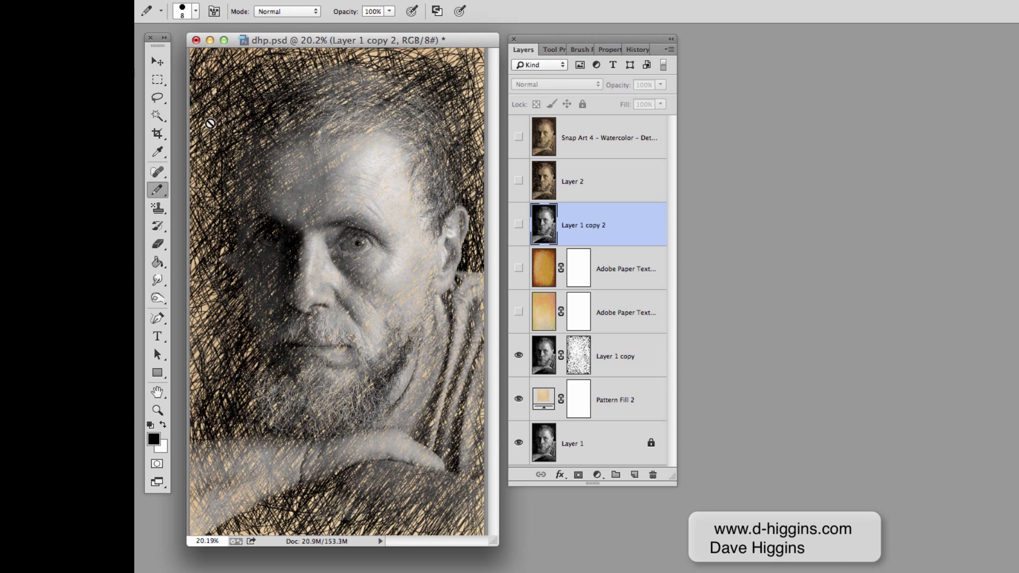
# - Switch to the Move tool and show the two Adobe Paper Texture layers above the scribbled portrait
pyautogui.click(160, 62)
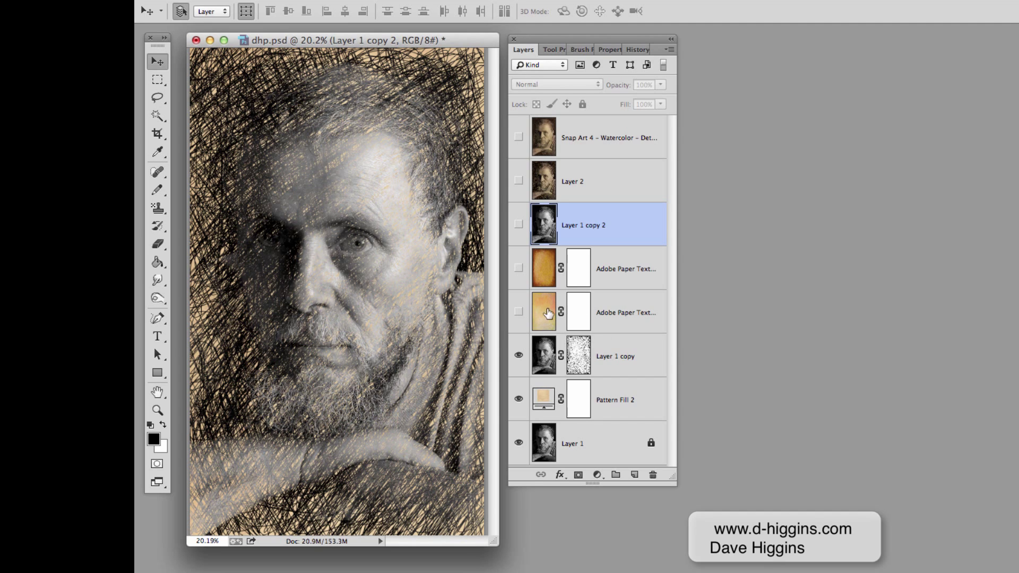
pyautogui.click(519, 313)
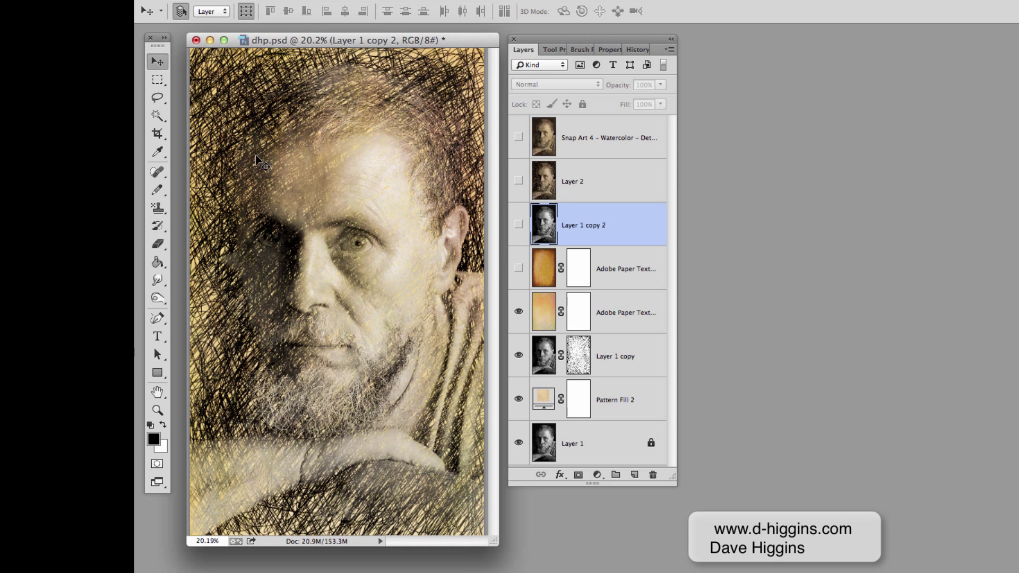
pyautogui.click(519, 269)
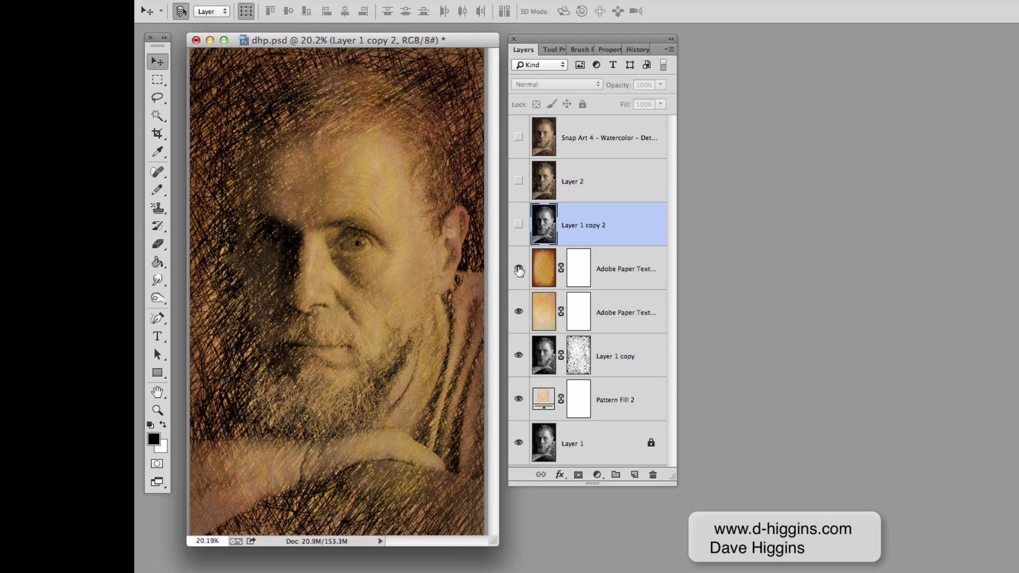
# - Try Multiply blending on the lower paper texture with the upper one hidden, restore Overlay and show the upper texture again
pyautogui.click(607, 314)
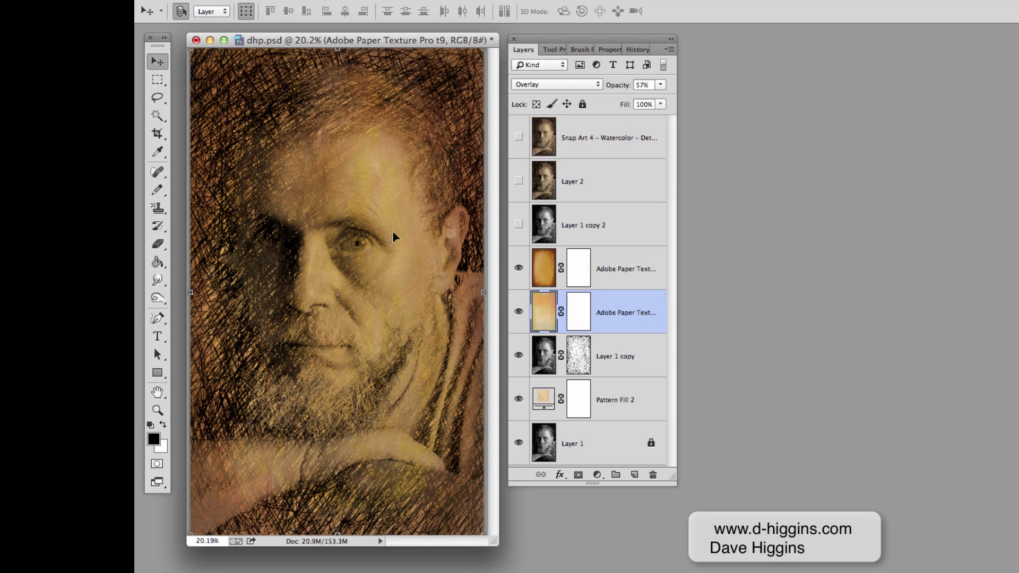
pyautogui.click(519, 269)
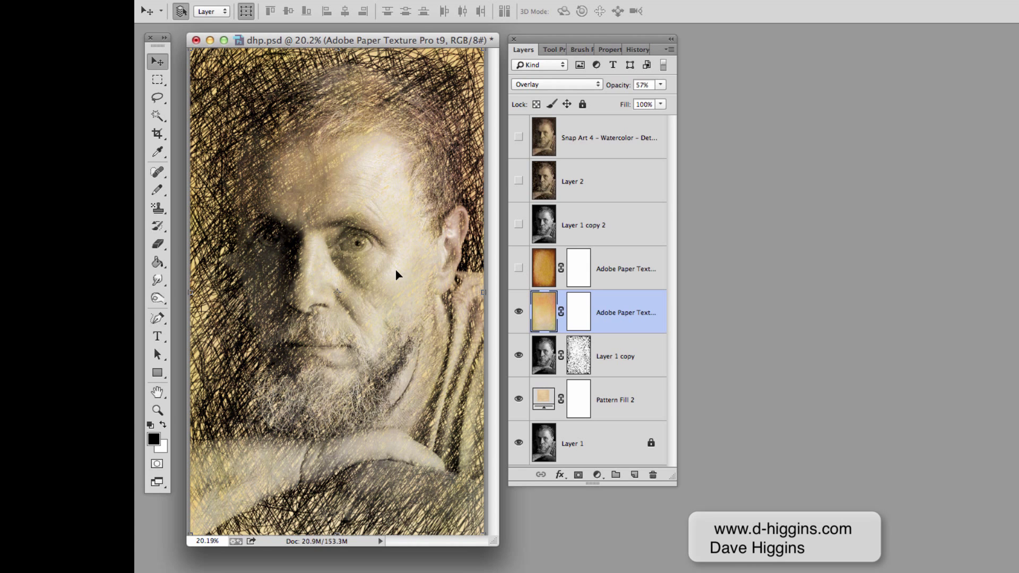
pyautogui.click(597, 85)
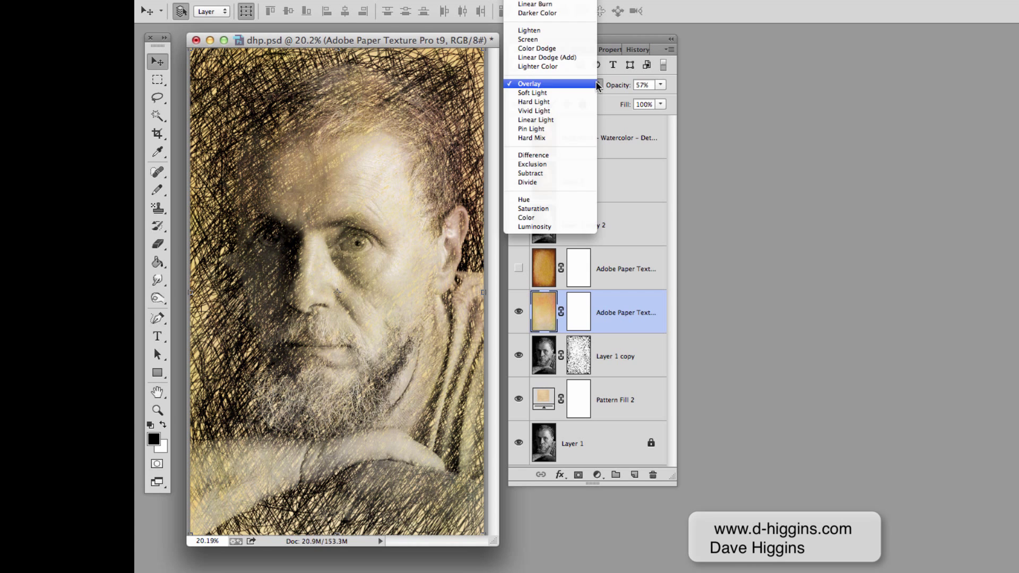
pyautogui.scroll(2, 558, 12)
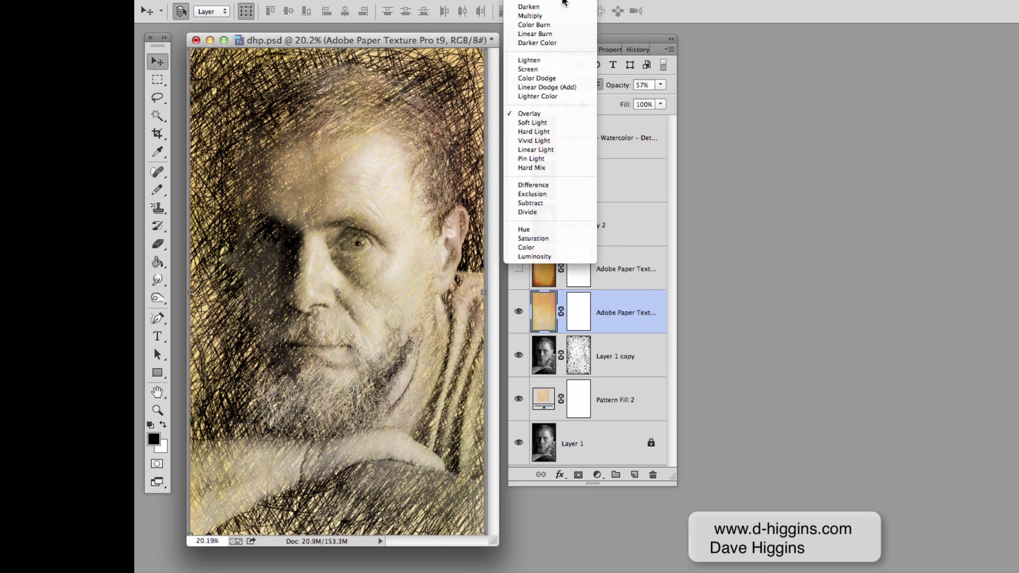
pyautogui.click(556, 16)
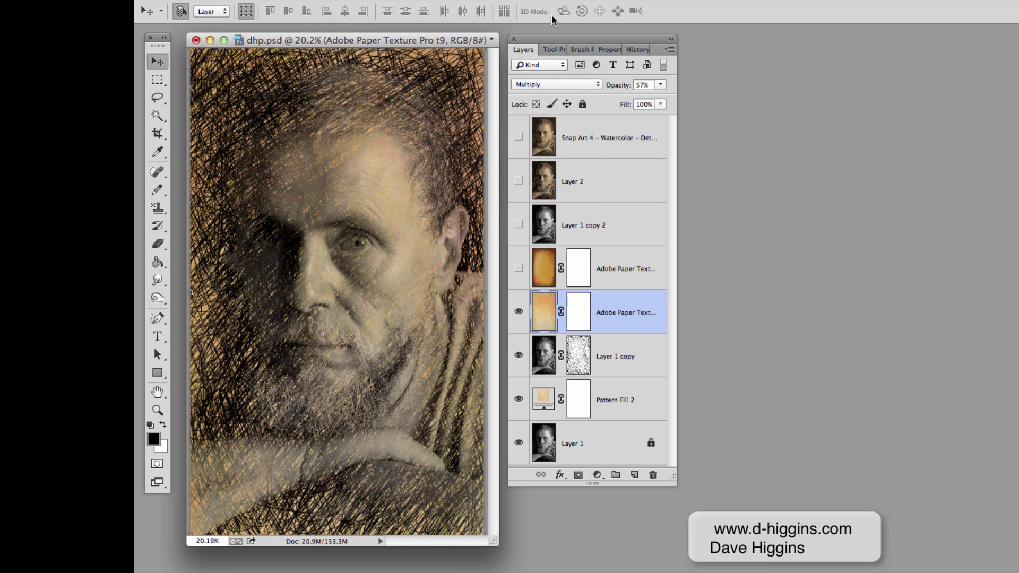
pyautogui.click(598, 83)
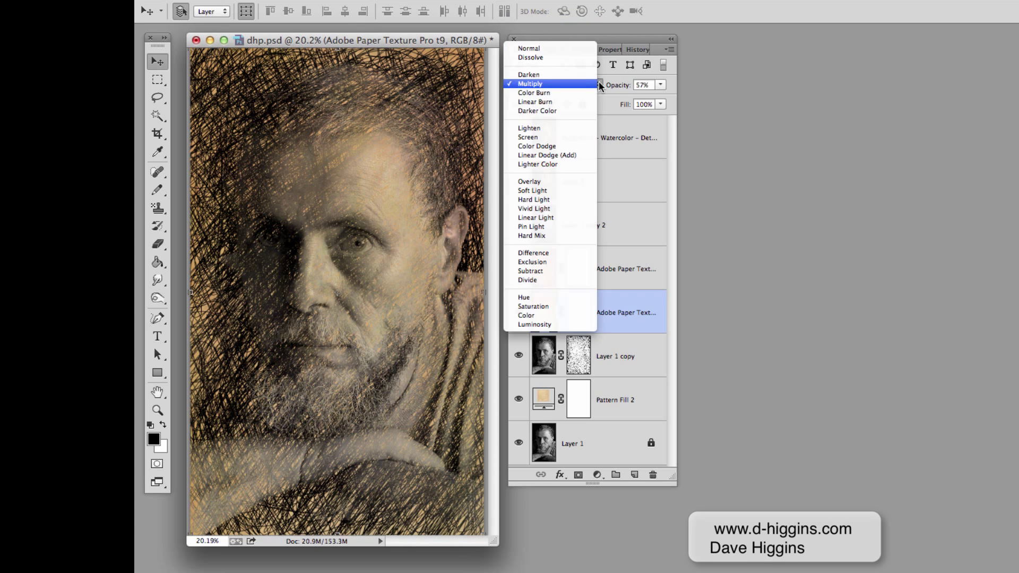
pyautogui.click(554, 180)
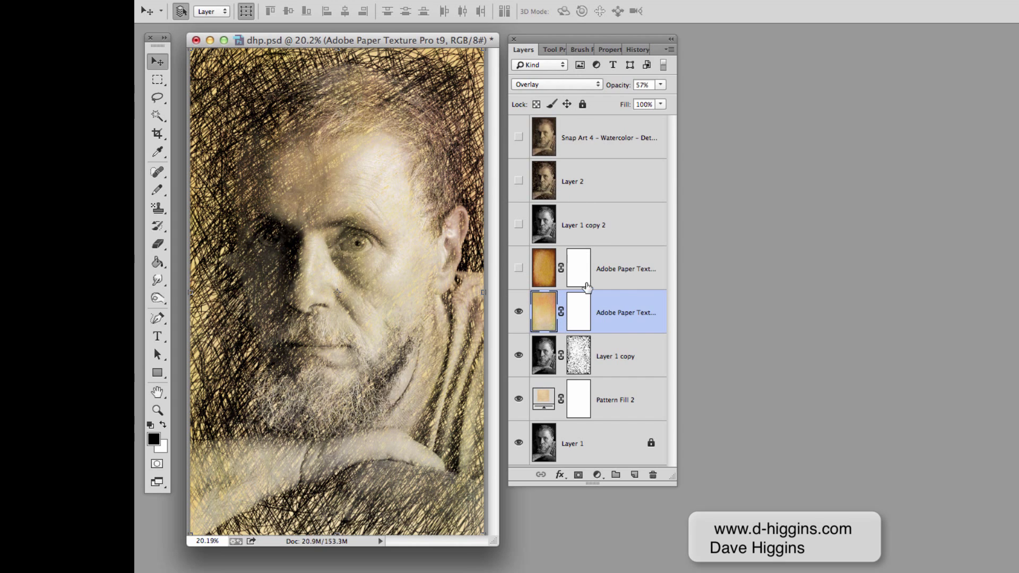
pyautogui.click(519, 268)
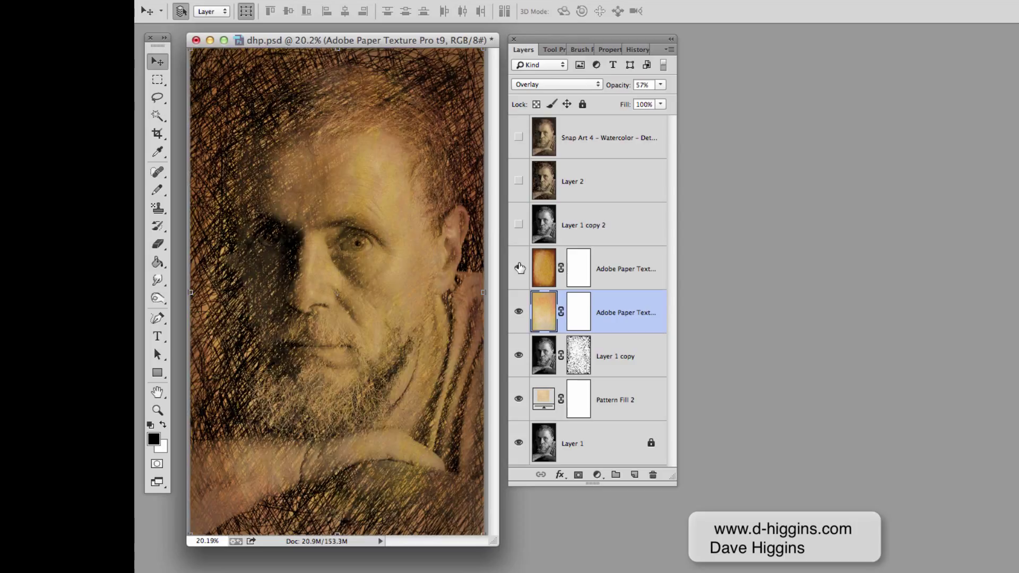
# - Try Multiply blending on the lower paper texture with both textures showing, and return it to Overlay
pyautogui.click(597, 85)
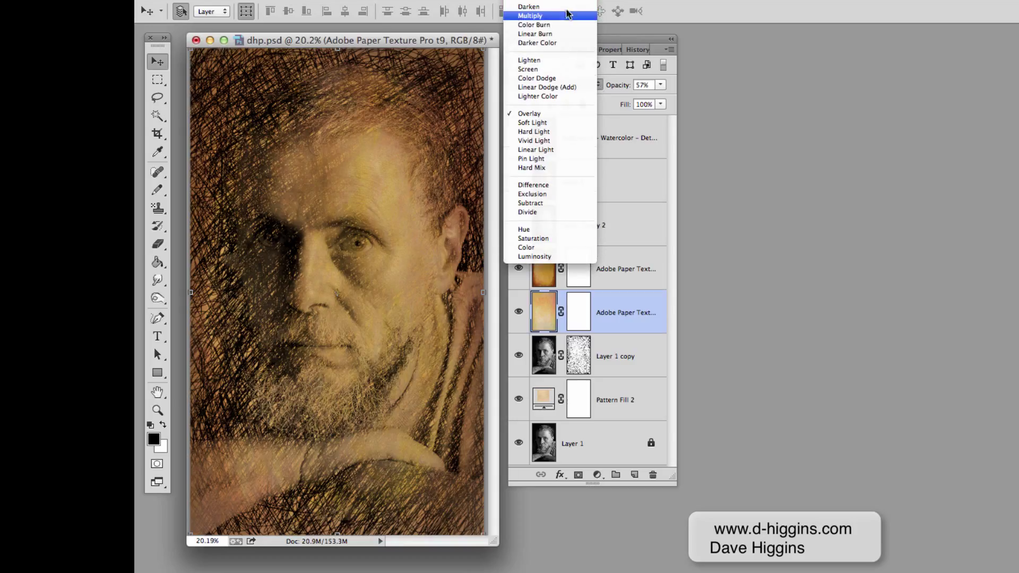
pyautogui.click(566, 16)
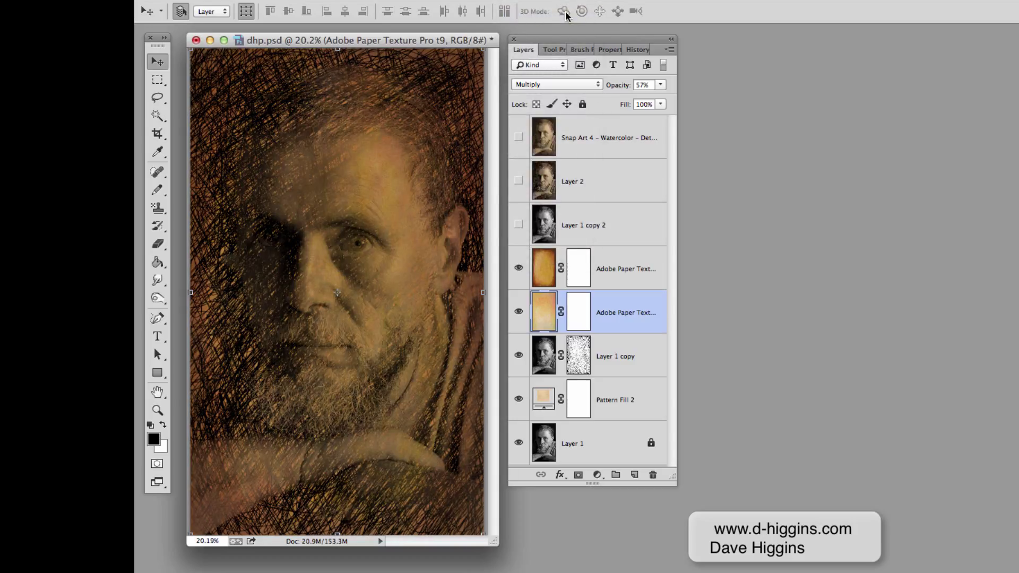
pyautogui.click(595, 89)
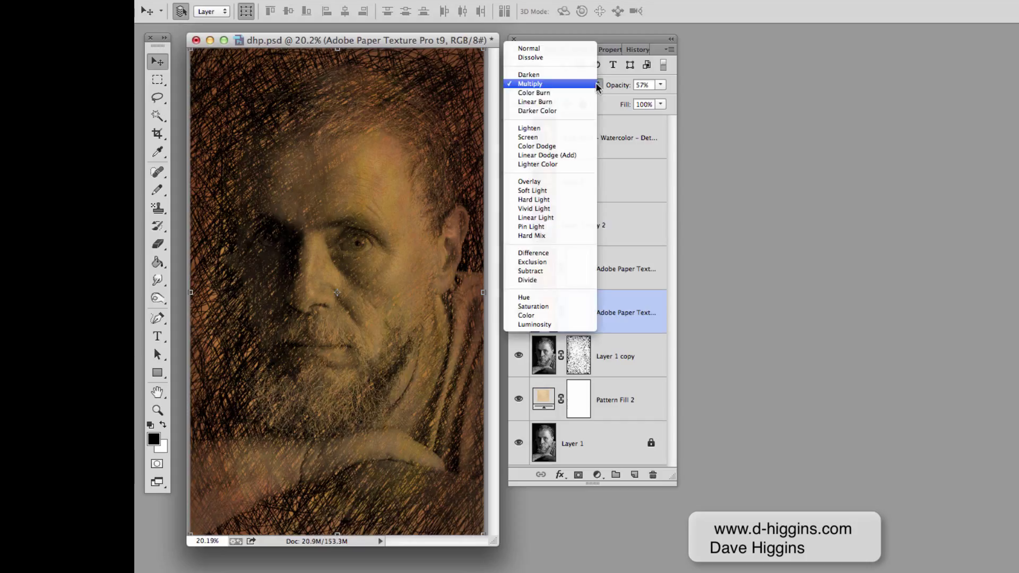
pyautogui.click(555, 183)
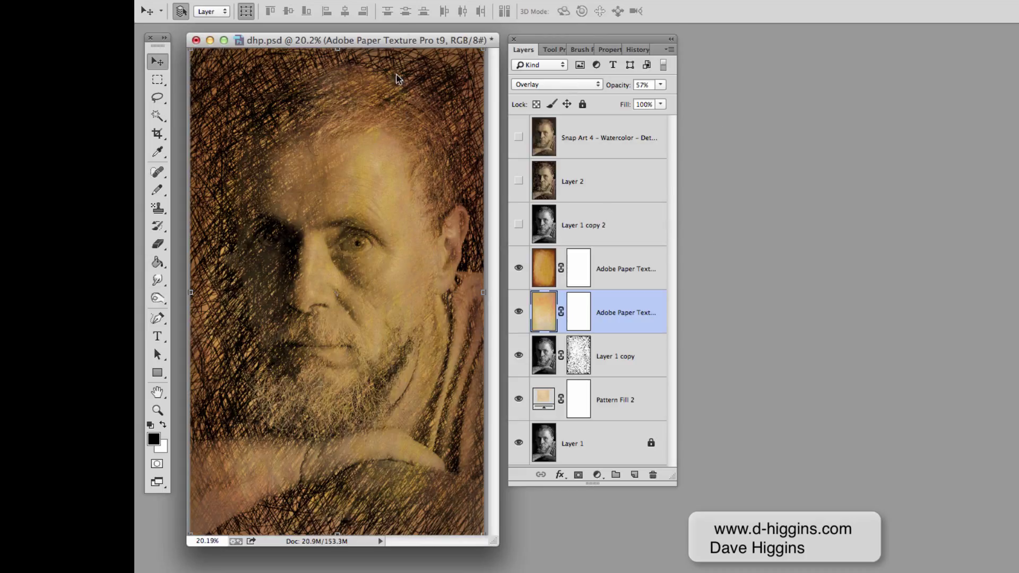
pyautogui.moveTo(548, 40); pyautogui.dragTo(583, 45)
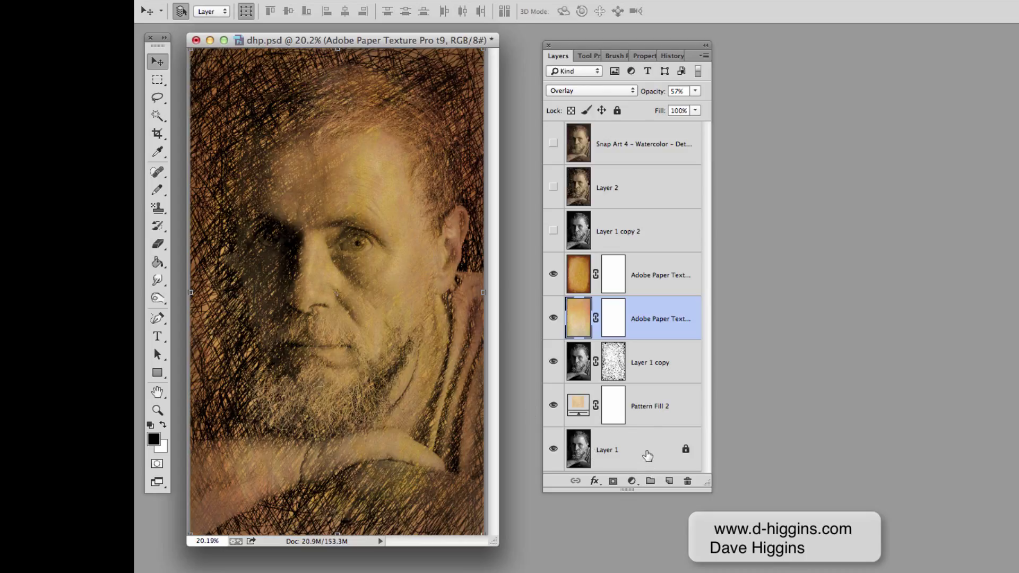
# - Show Layer 1 copy 2 and lower its opacity to 34%, and make Layer 2 visible
pyautogui.click(552, 231)
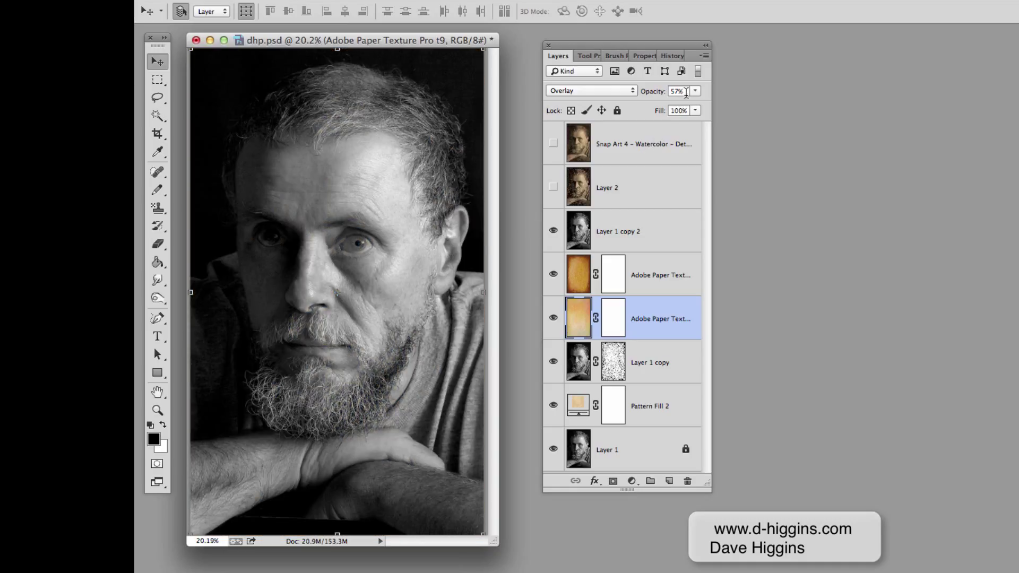
pyautogui.click(657, 231)
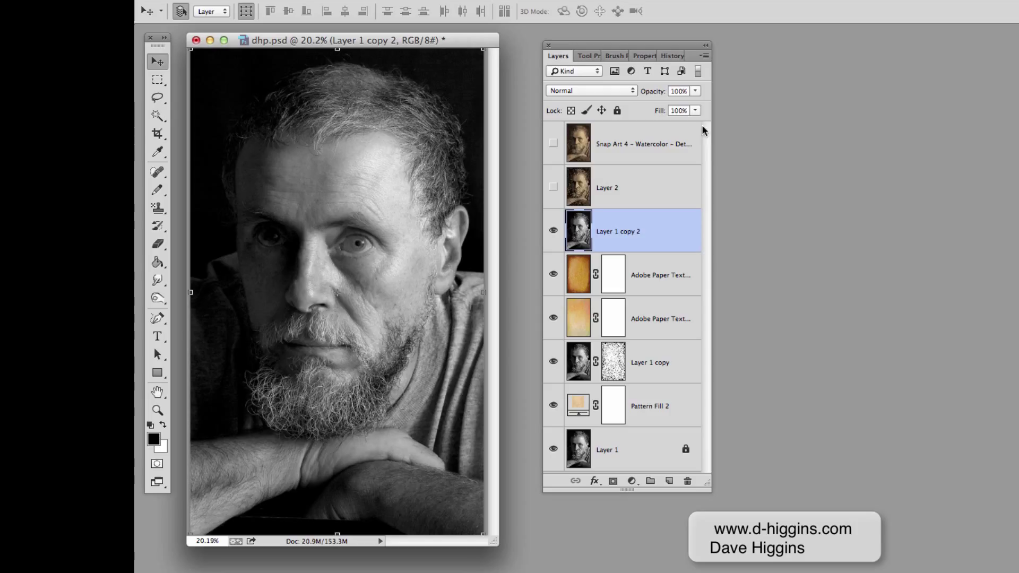
pyautogui.click(695, 91)
pyautogui.moveTo(699, 105)
pyautogui.mouseDown()
pyautogui.moveTo(646, 105)
pyautogui.moveTo(659, 109)
pyautogui.mouseUp()
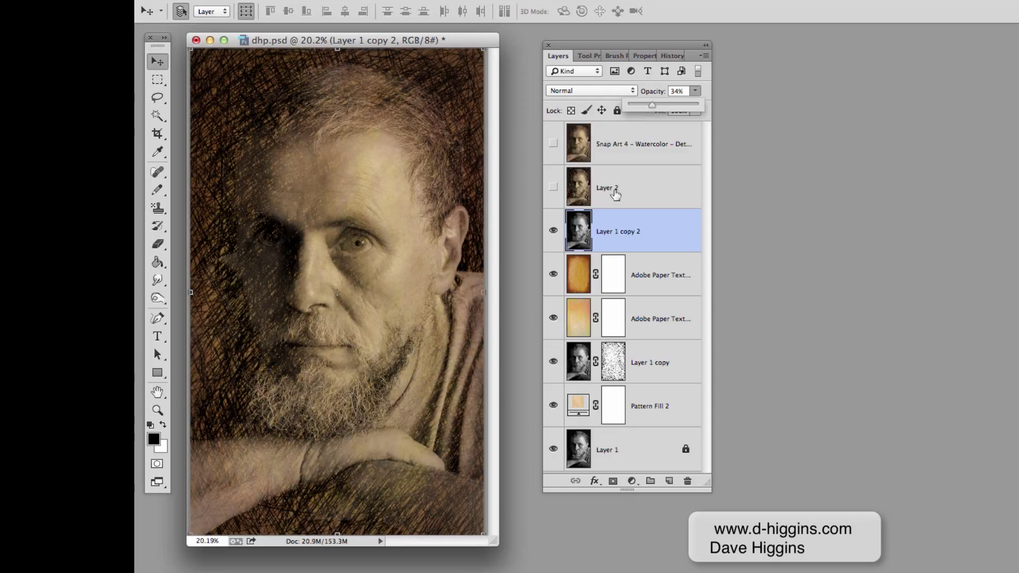
pyautogui.click(553, 187)
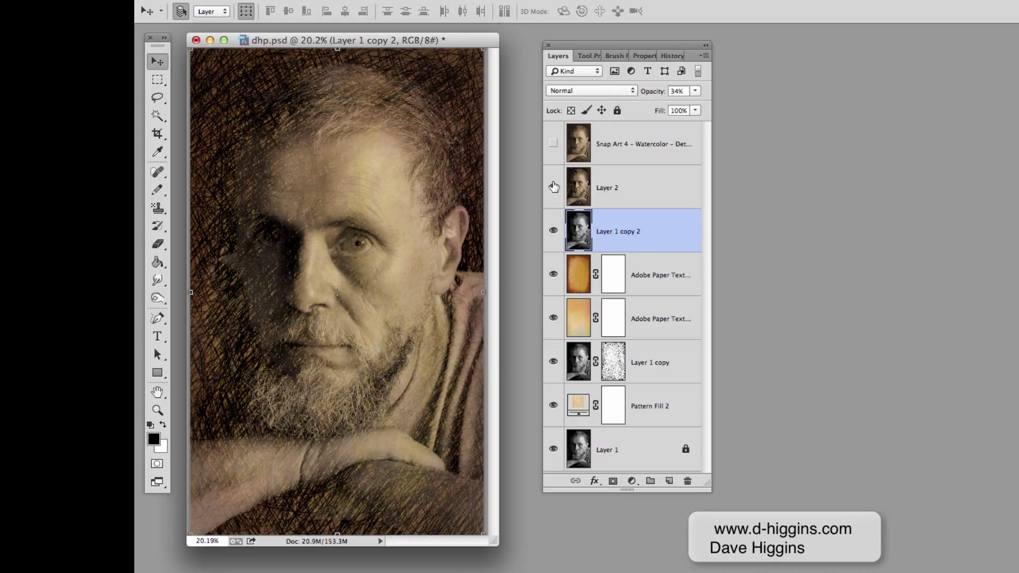
pyautogui.click(553, 187)
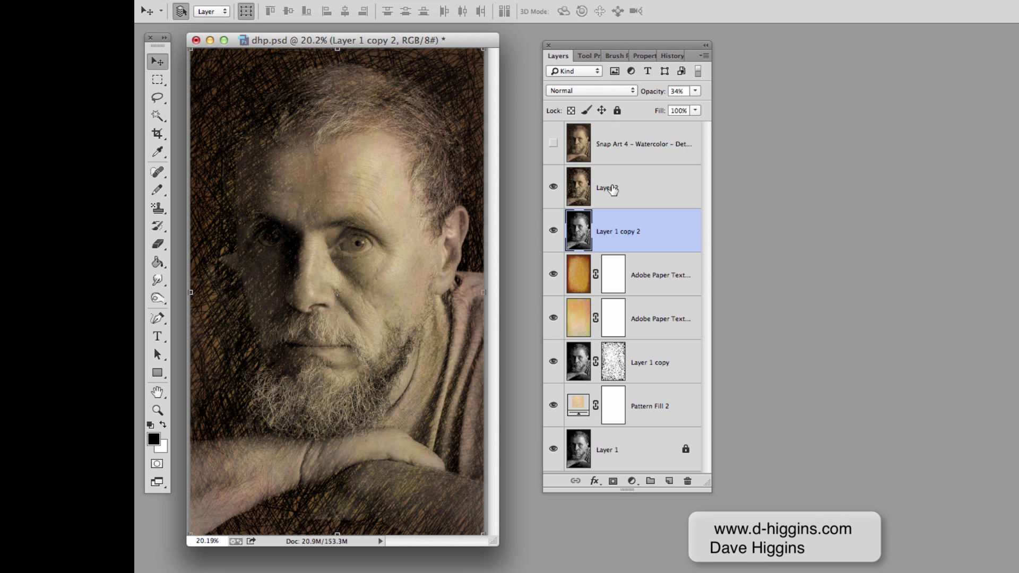
# - Toggle the Snap Art 4 Watercolor layer's visibility to compare the portrait with and without it, leaving it hidden
pyautogui.click(552, 146)
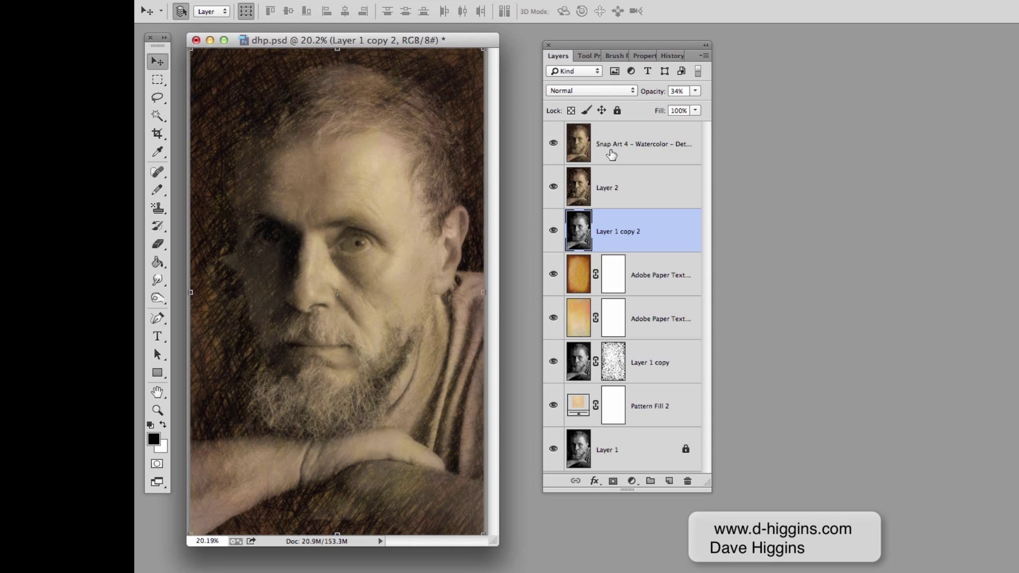
pyautogui.click(553, 146)
pyautogui.click(553, 144)
pyautogui.click(554, 144)
pyautogui.click(553, 143)
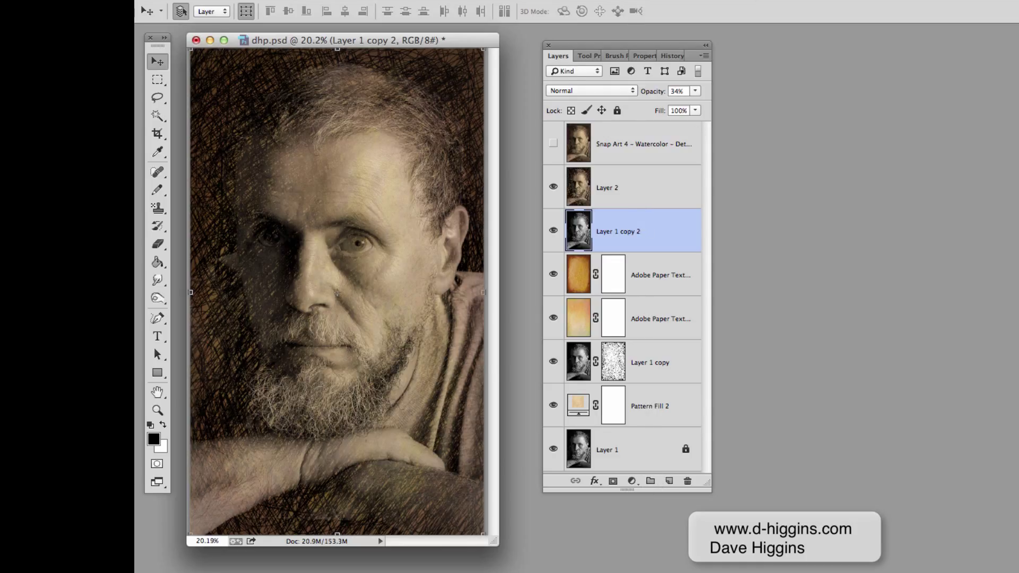
# - Open the Alien Skin Snap Art 4 filter on Layer 1 copy 2
pyautogui.click(462, 1)
pyautogui.moveTo(473, 324)
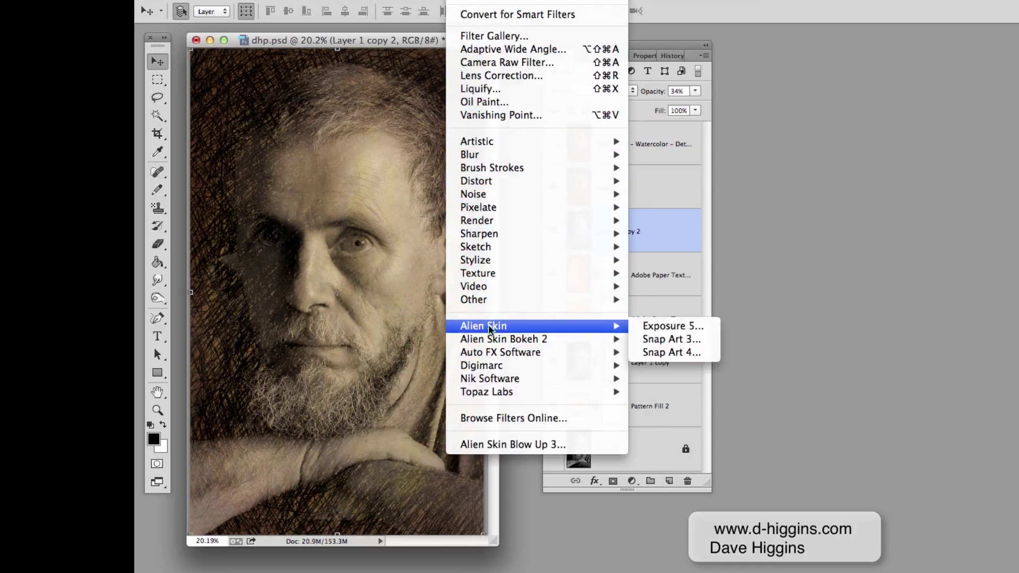
pyautogui.click(689, 354)
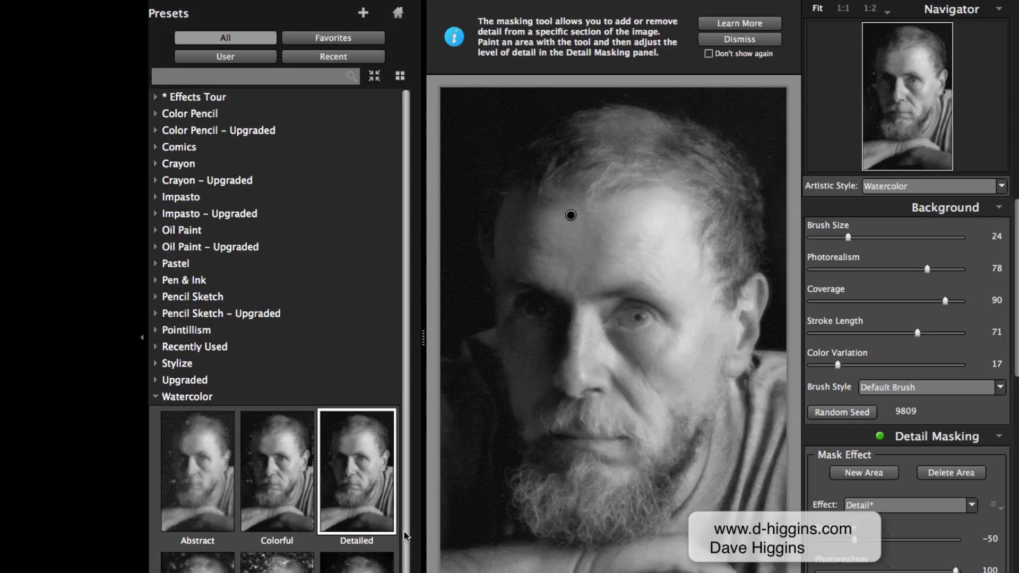
# - Preview the Abstract, Colorful and Low Coverage presets among the Watercolor styles and return to the Detailed preset
pyautogui.scroll(-3, 405, 478)
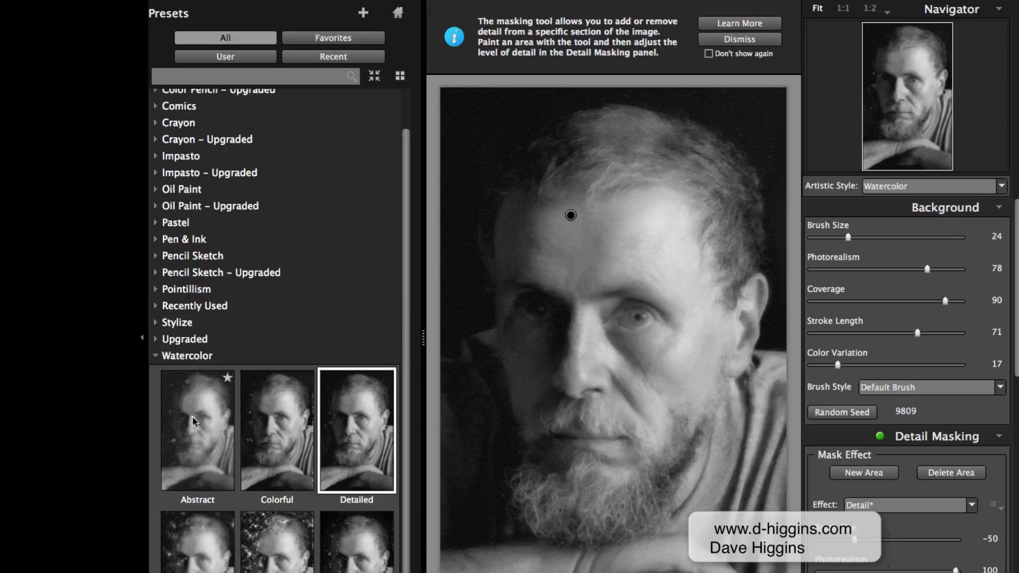
pyautogui.click(193, 445)
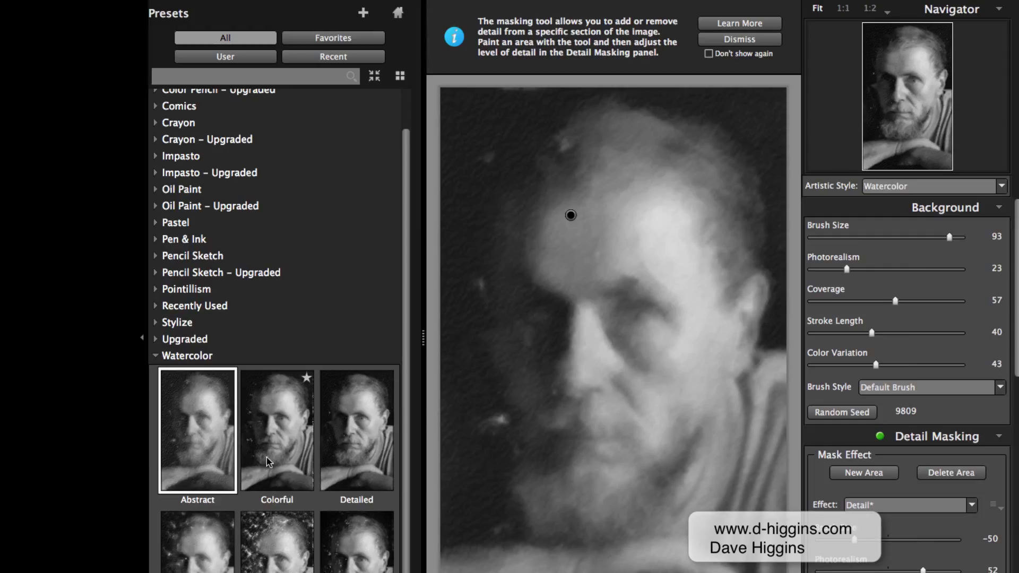
pyautogui.click(269, 460)
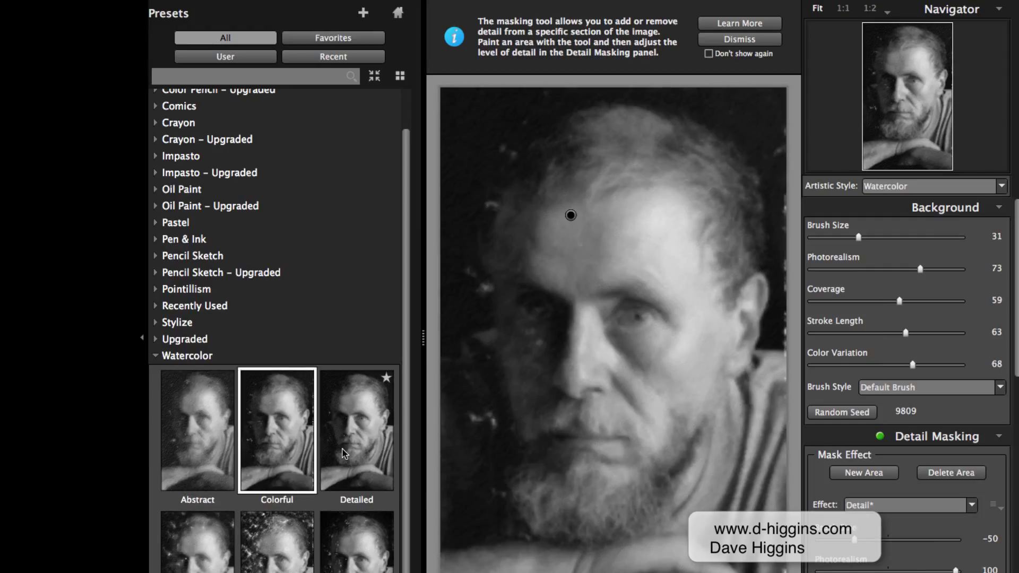
pyautogui.click(341, 457)
pyautogui.click(222, 546)
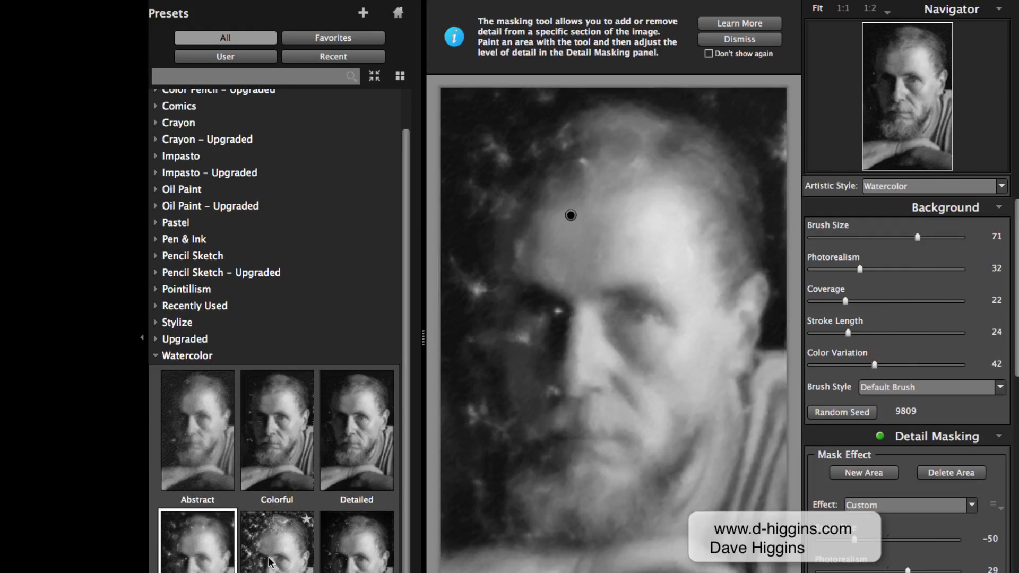
pyautogui.click(262, 559)
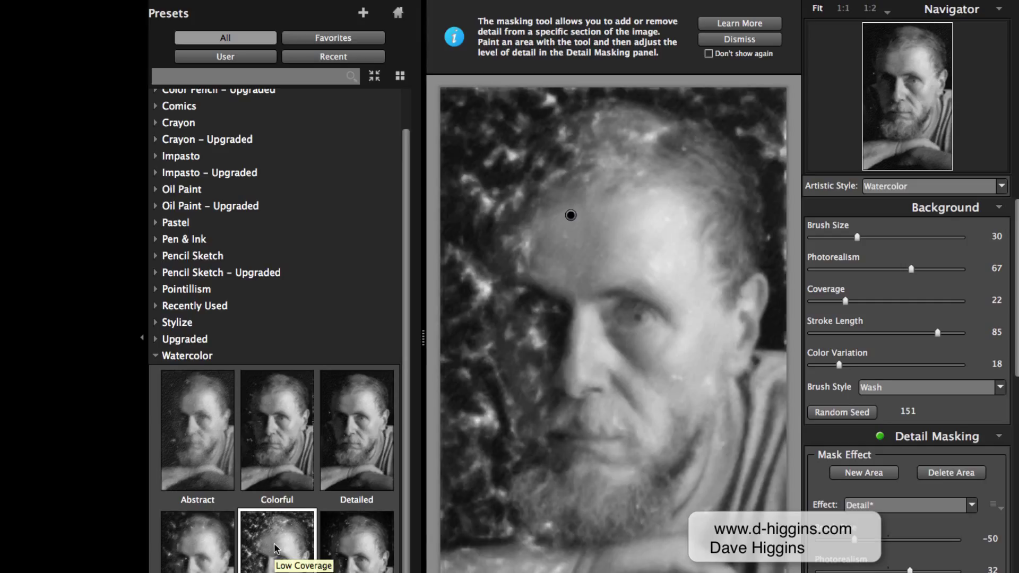
pyautogui.click(342, 434)
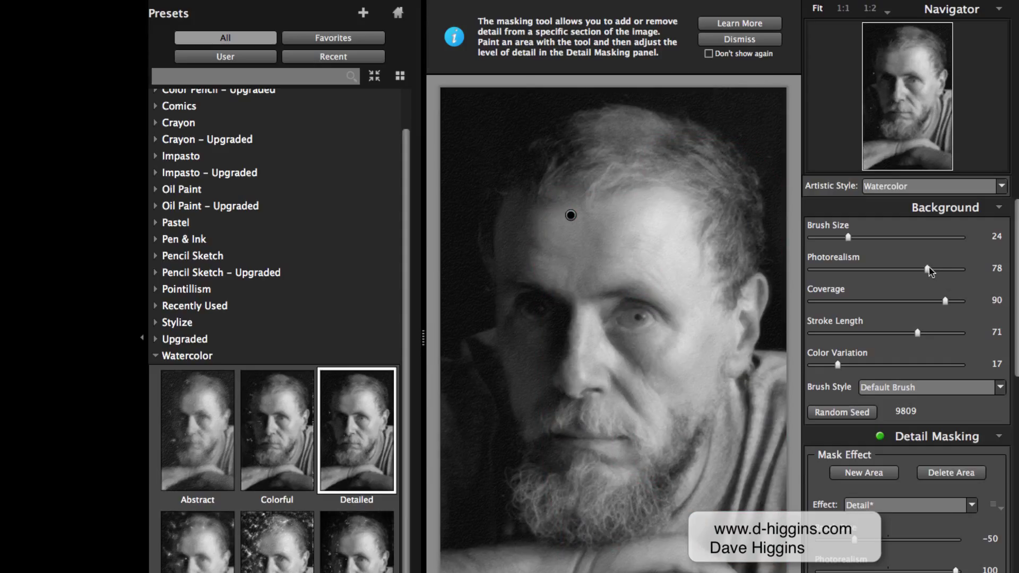
# - Try Background brush sizes of 66 and 9 and a higher Photorealism for the Watercolor effect, leaving the filter without applying it
pyautogui.moveTo(847, 237); pyautogui.dragTo(915, 238)
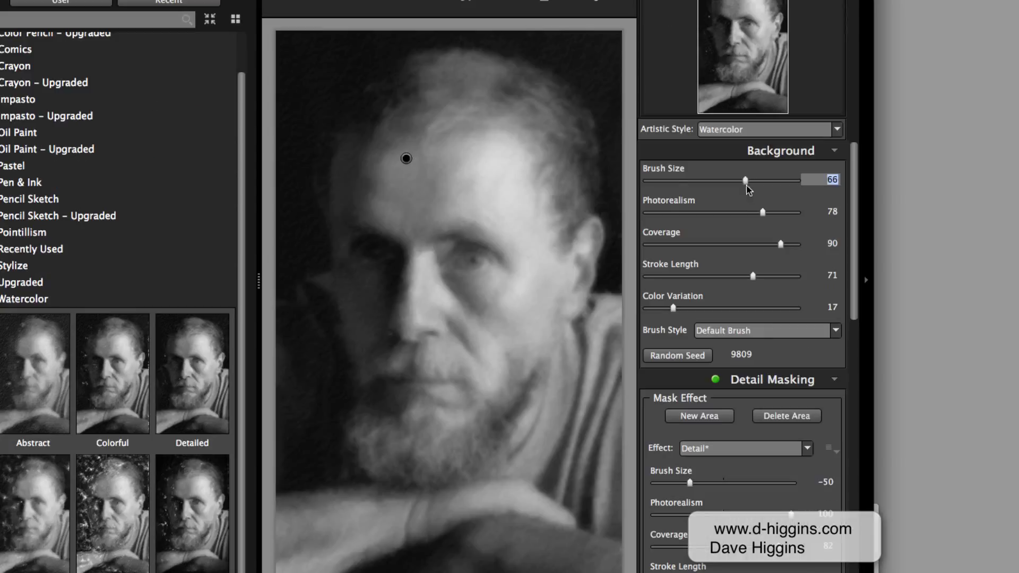
pyautogui.moveTo(749, 187); pyautogui.dragTo(662, 187)
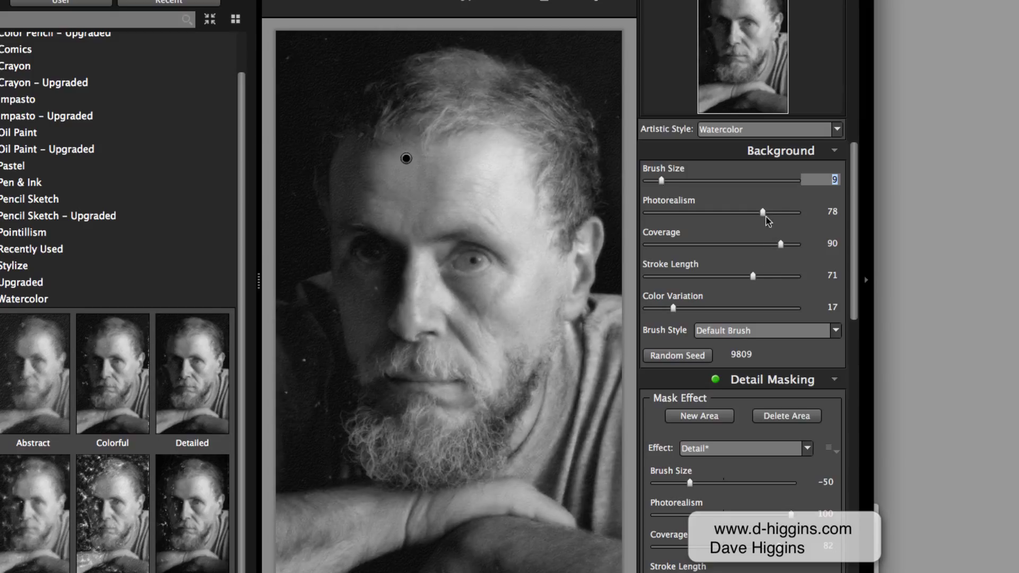
pyautogui.moveTo(764, 213); pyautogui.dragTo(785, 214)
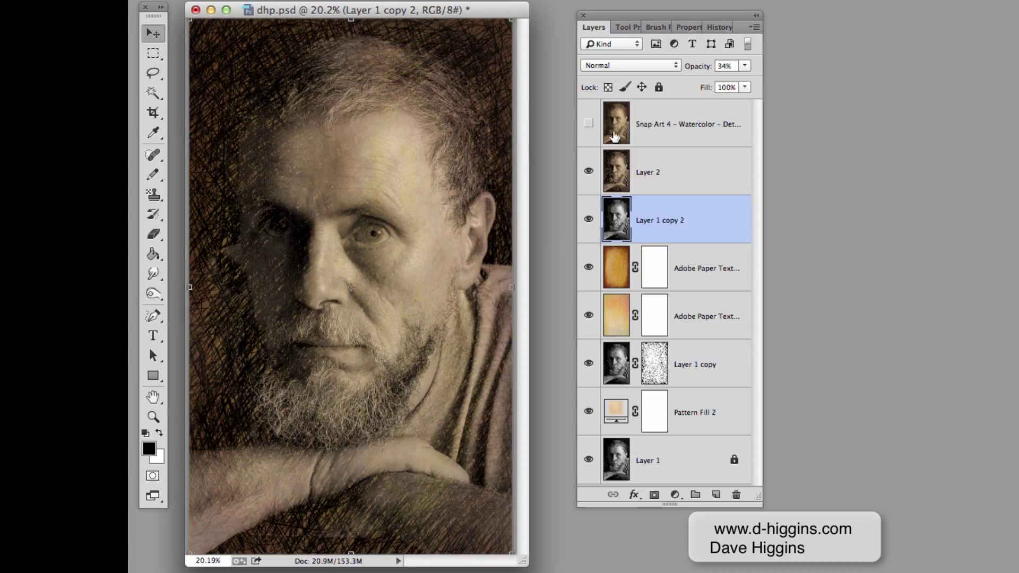
# - Show the Snap Art 4 Watercolor layer and raise Layer 1 copy 2's opacity to 100%
pyautogui.click(588, 123)
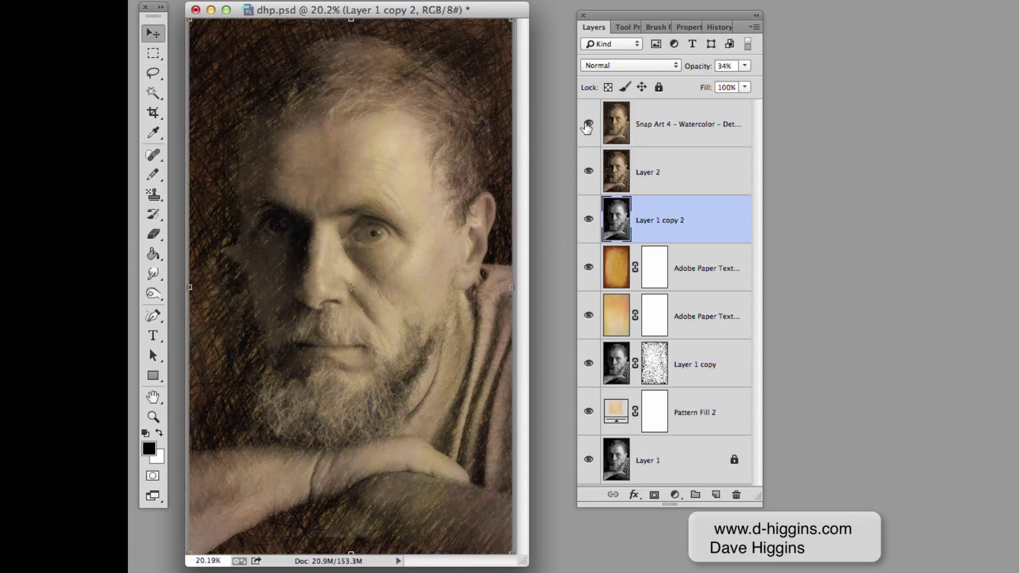
pyautogui.click(744, 66)
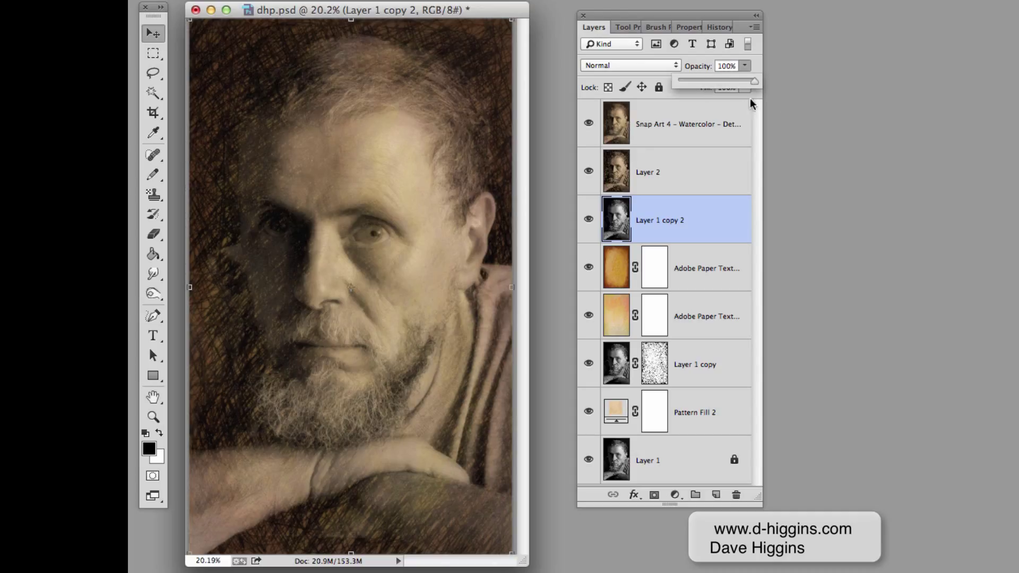
# - Vary the Snap Art 4 Watercolor layer's opacity between 0% and 93% to compare the blend, and reduce it to 77%
pyautogui.click(713, 112)
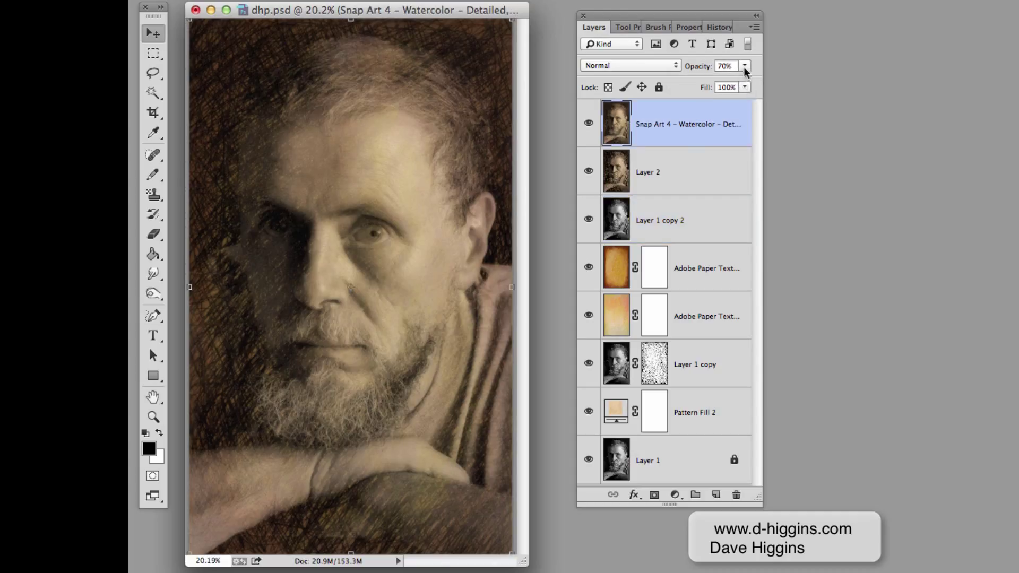
pyautogui.moveTo(744, 66); pyautogui.dragTo(744, 76)
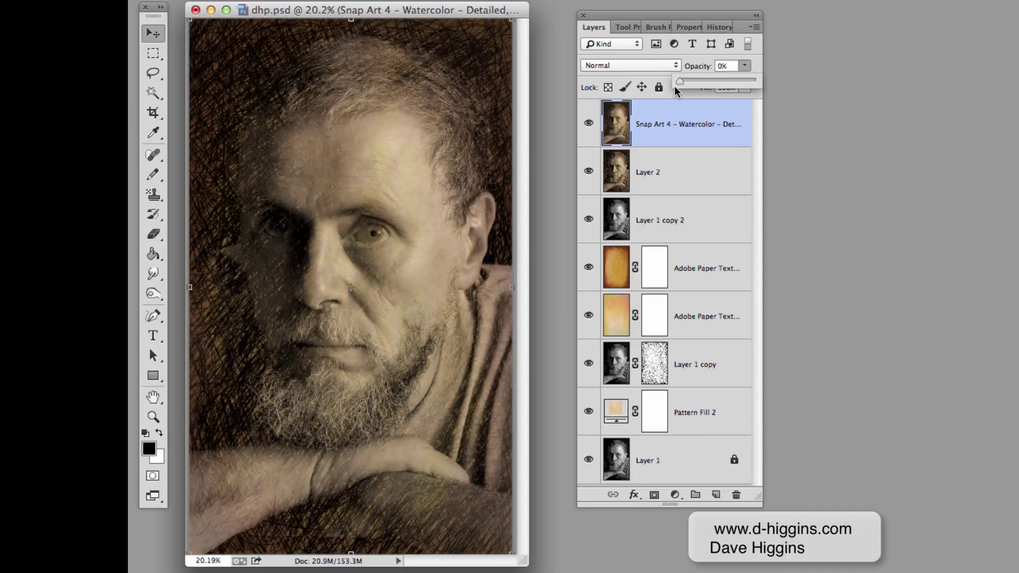
pyautogui.moveTo(683, 91); pyautogui.dragTo(718, 94)
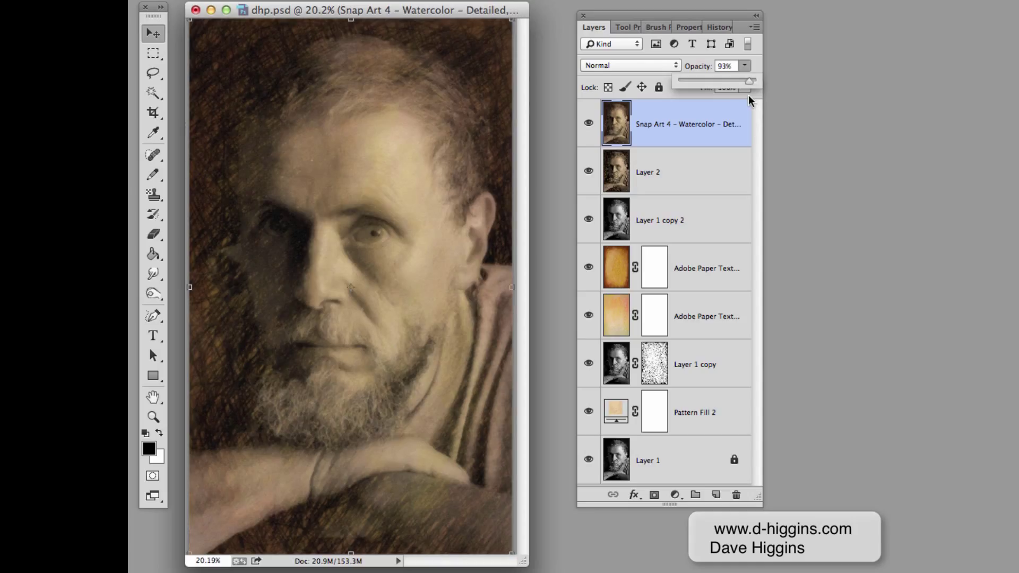
pyautogui.moveTo(741, 96); pyautogui.dragTo(720, 93)
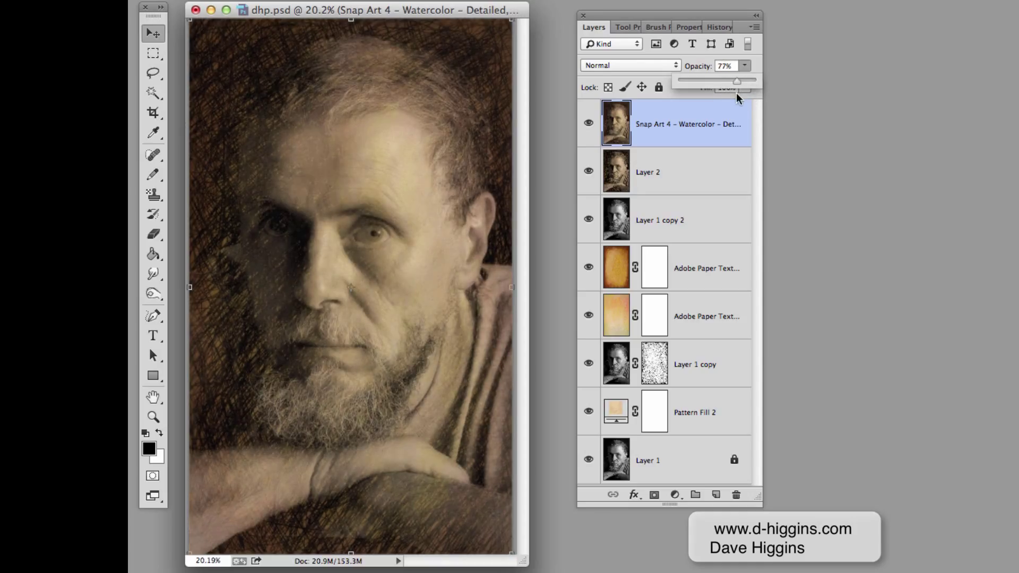